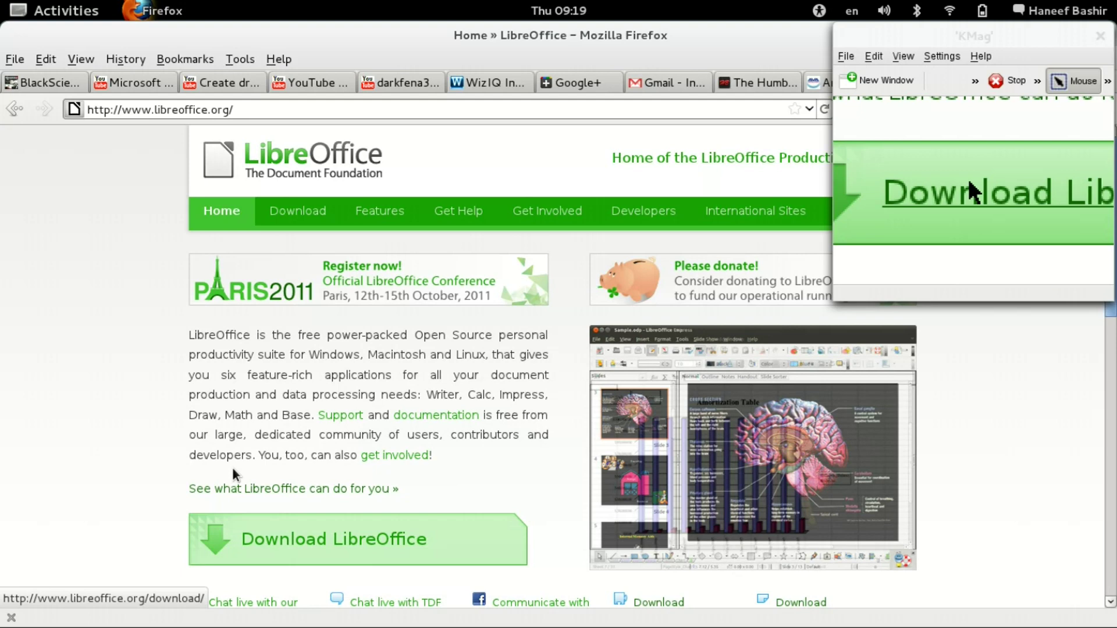
Open the GNOME Activities overview of all open windows from Firefox.
{"action": "mouse_move", "coordinate": [2, 3]}
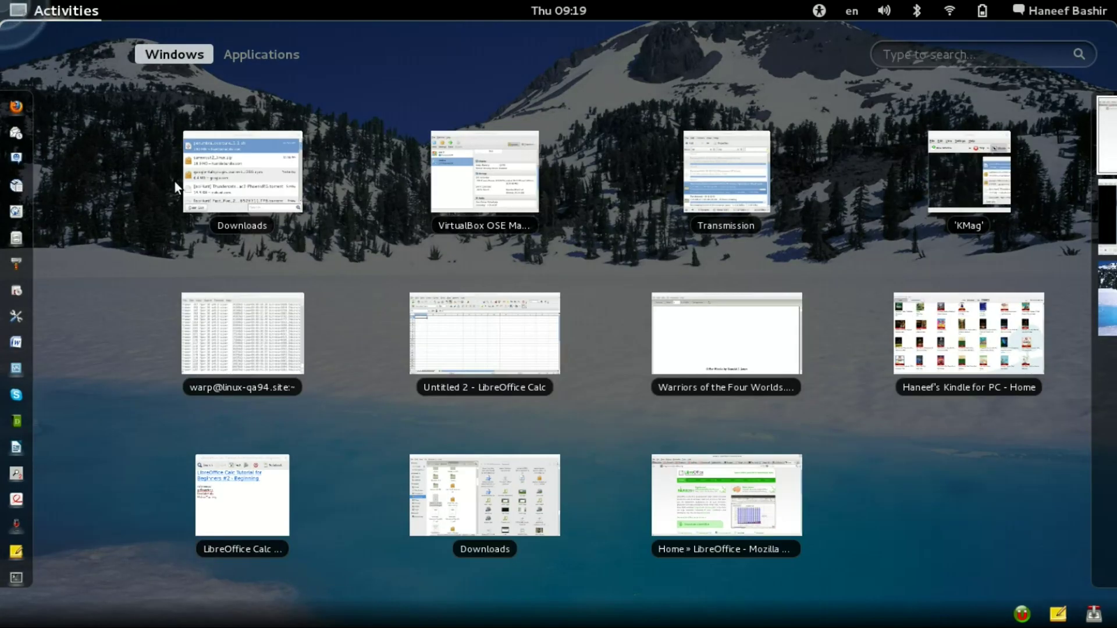
{"action": "left_click", "coordinate": [246, 525]}
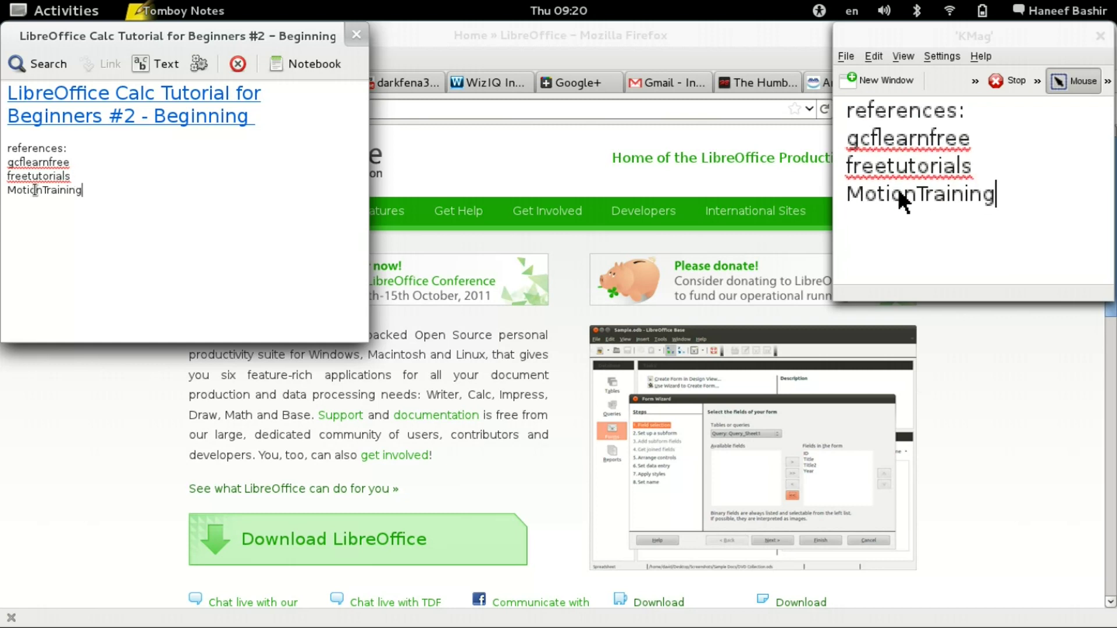
{"action": "left_click", "coordinate": [91, 196]}
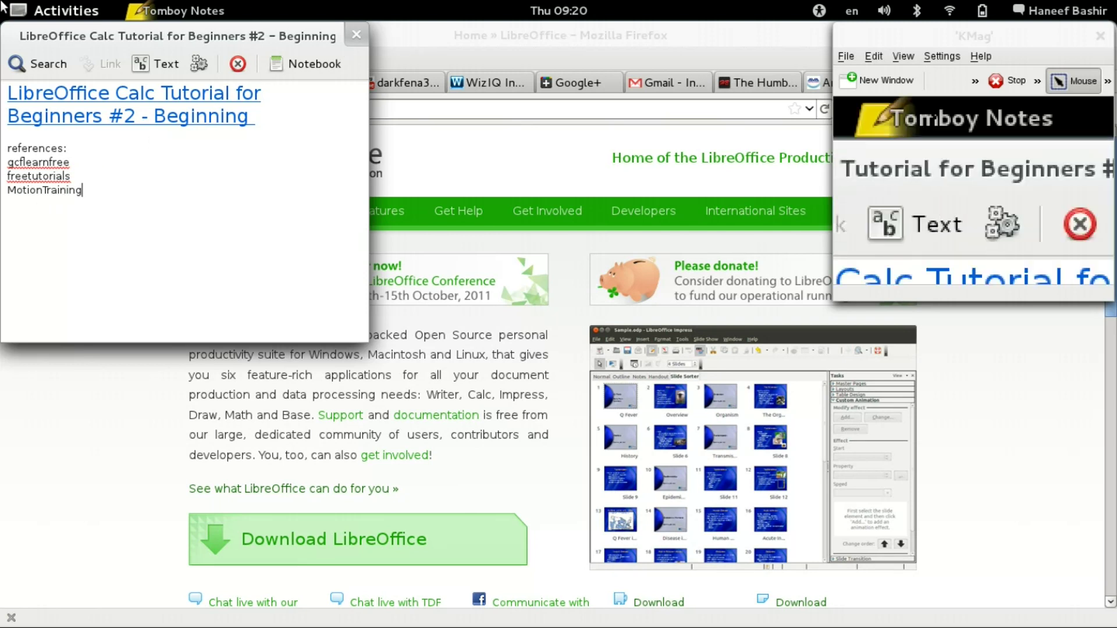
{"action": "mouse_move", "coordinate": [1, 1]}
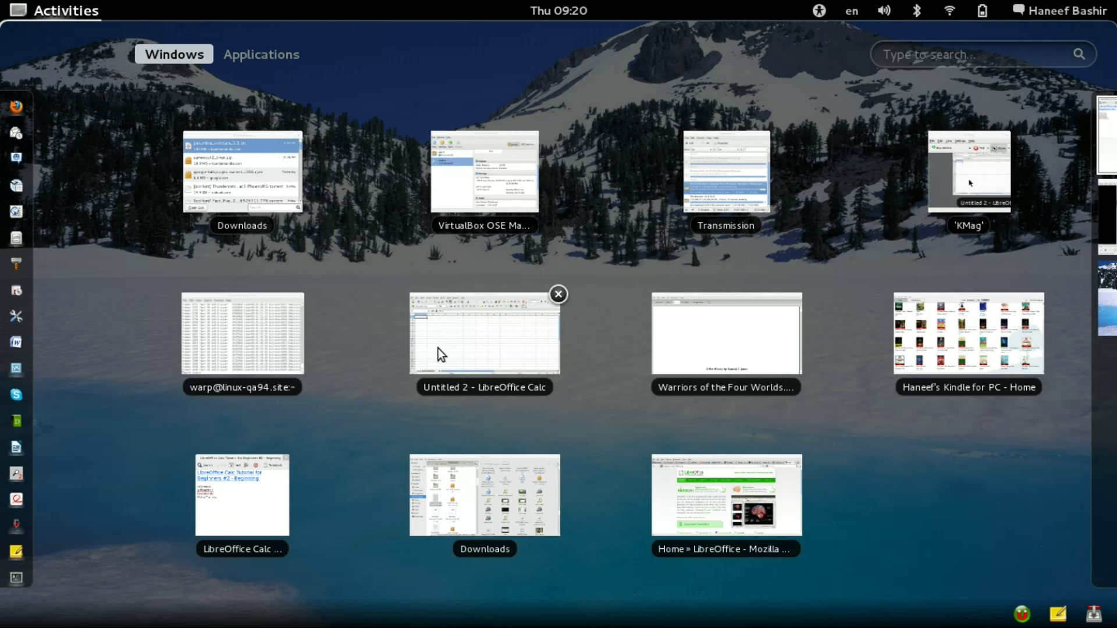
Bring the empty 'Untitled 2' Calc spreadsheet to the front from the overview.
{"action": "left_click", "coordinate": [465, 334]}
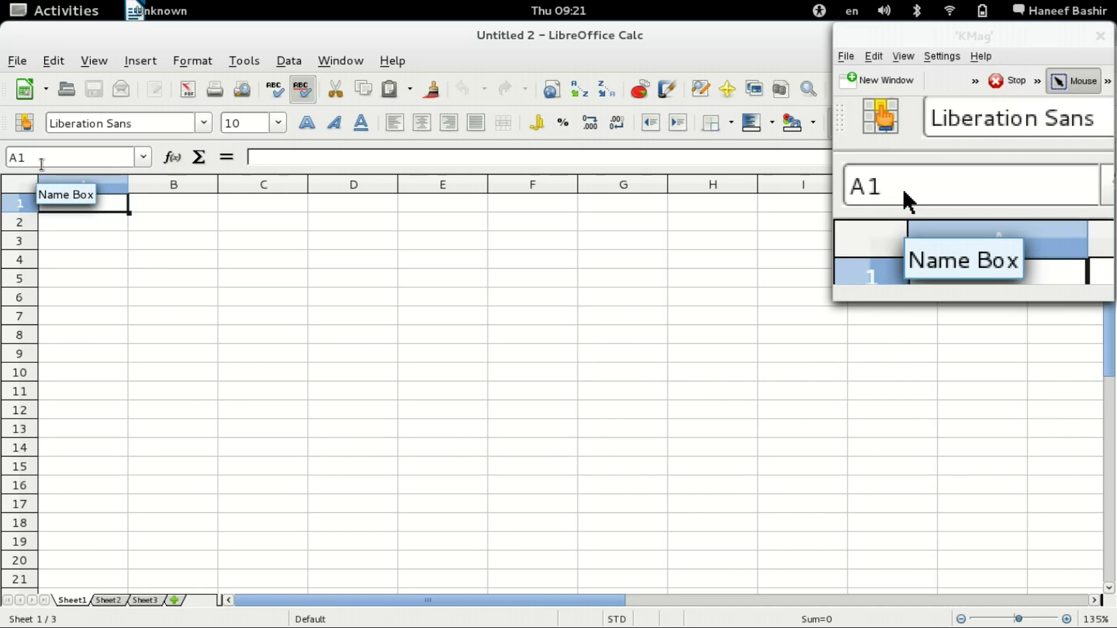
{"action": "left_click", "coordinate": [249, 242]}
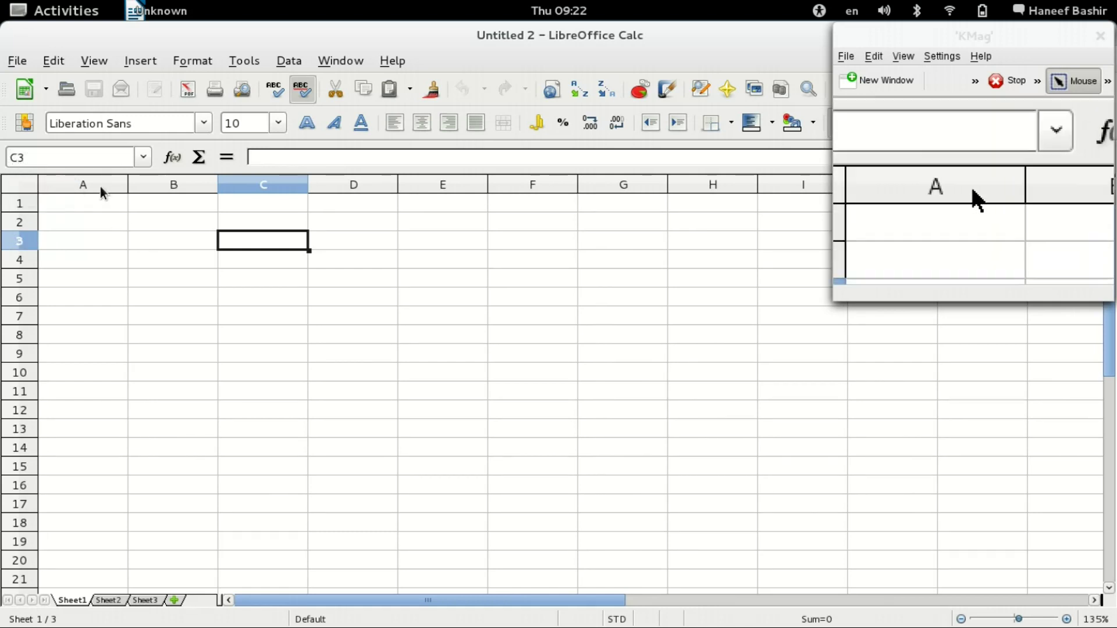
{"action": "left_click", "coordinate": [74, 208]}
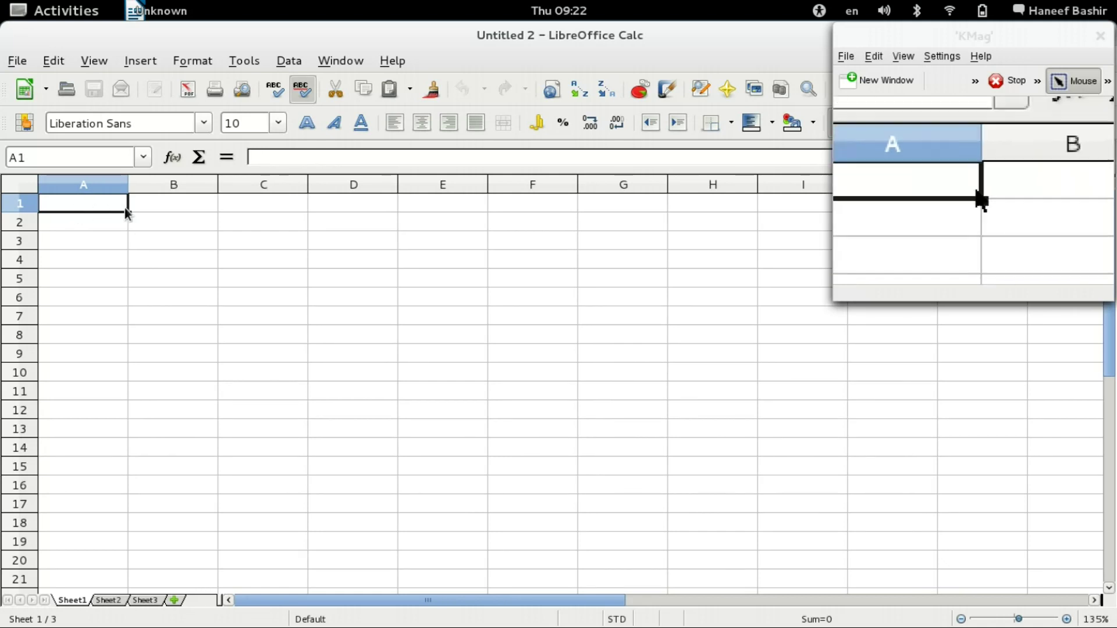
{"action": "left_click", "coordinate": [154, 225]}
{"action": "left_click", "coordinate": [84, 205]}
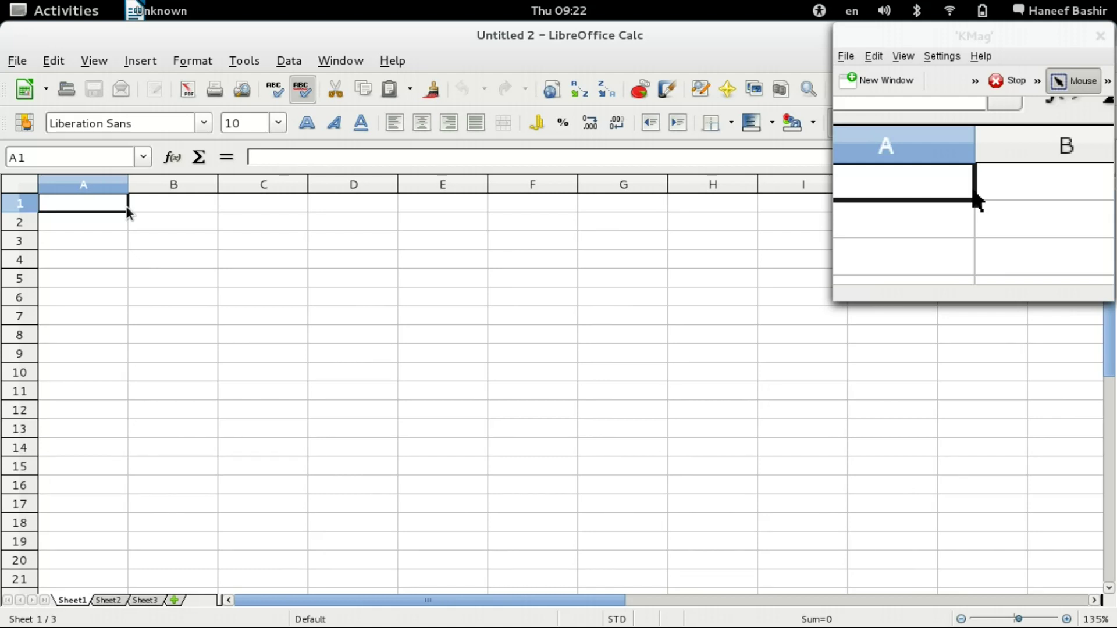
{"action": "type", "text": "Fena's"}
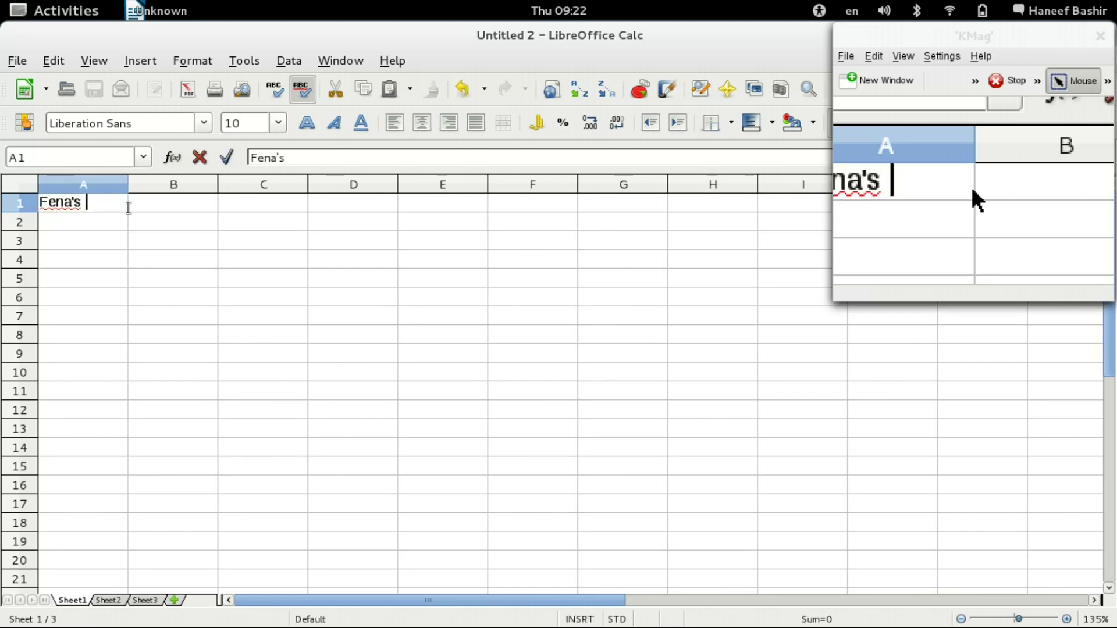
{"action": "type", "text": " Siencefictiion"}
{"action": "key", "text": "BackSpace"}
{"action": "key", "text": "BackSpace"}
{"action": "type", "text": "on book"}
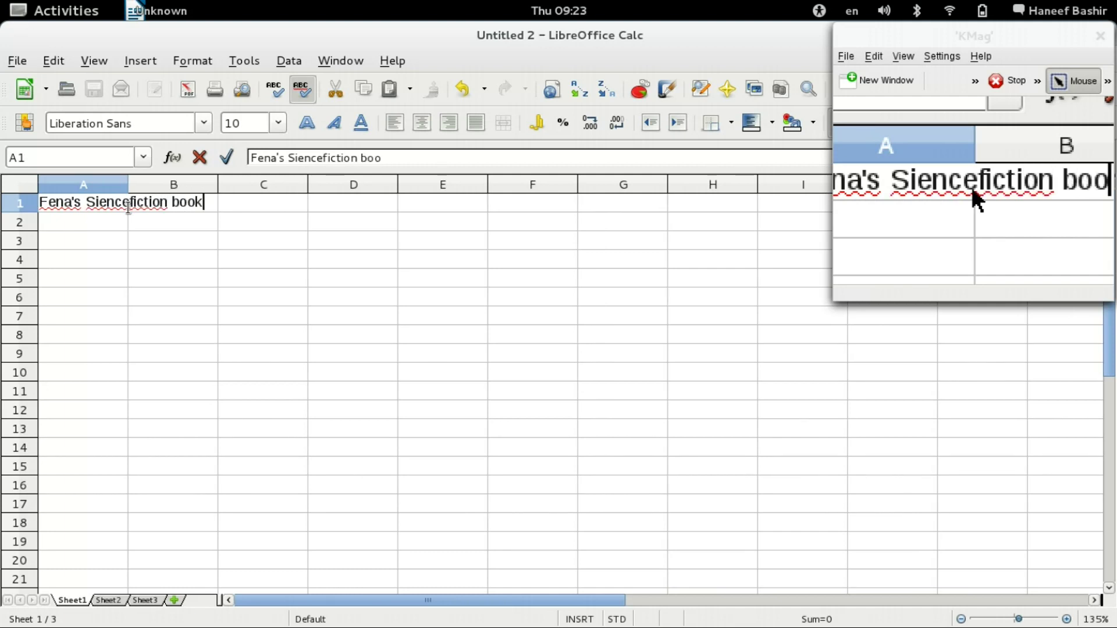
{"action": "type", "text": "s"}
{"action": "key", "text": "BackSpace"}
{"action": "key", "text": "BackSpace"}
{"action": "key", "text": "BackSpace"}
{"action": "key", "text": "BackSpace"}
{"action": "key", "text": "BackSpace"}
{"action": "key", "text": "BackSpace"}
{"action": "type", "text": "Boo"}
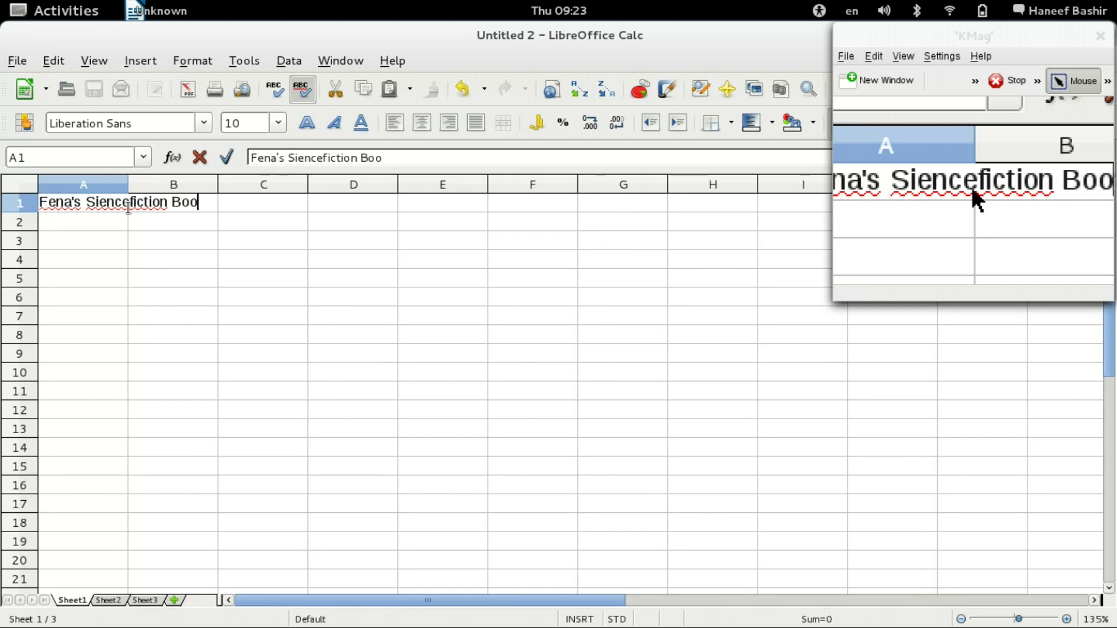
{"action": "type", "text": "ks and Comics"}
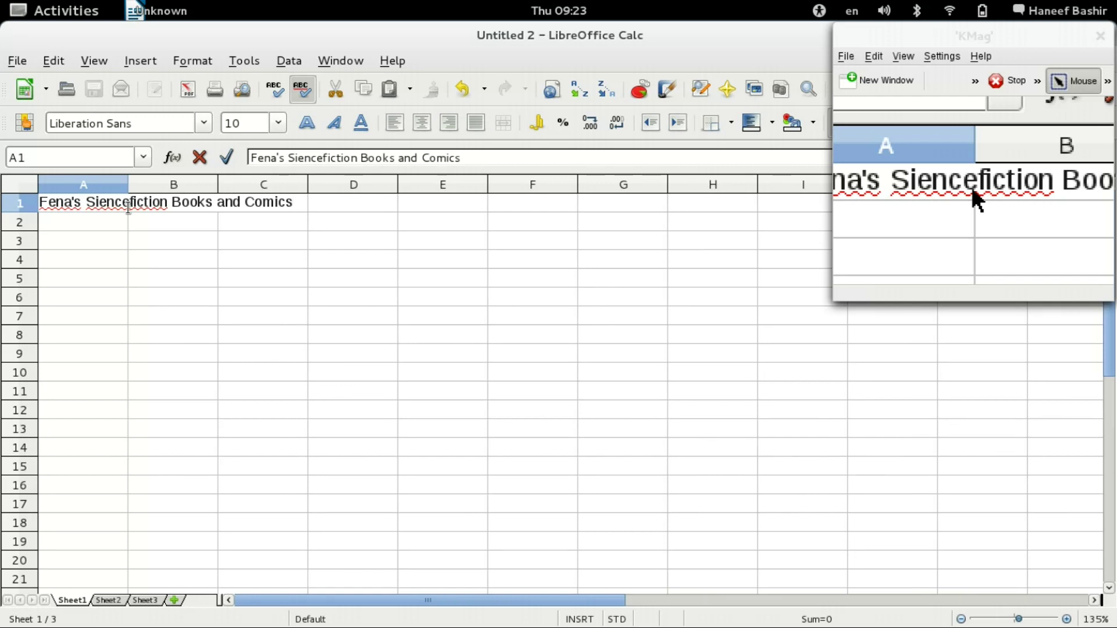
{"action": "key", "text": "Escape"}
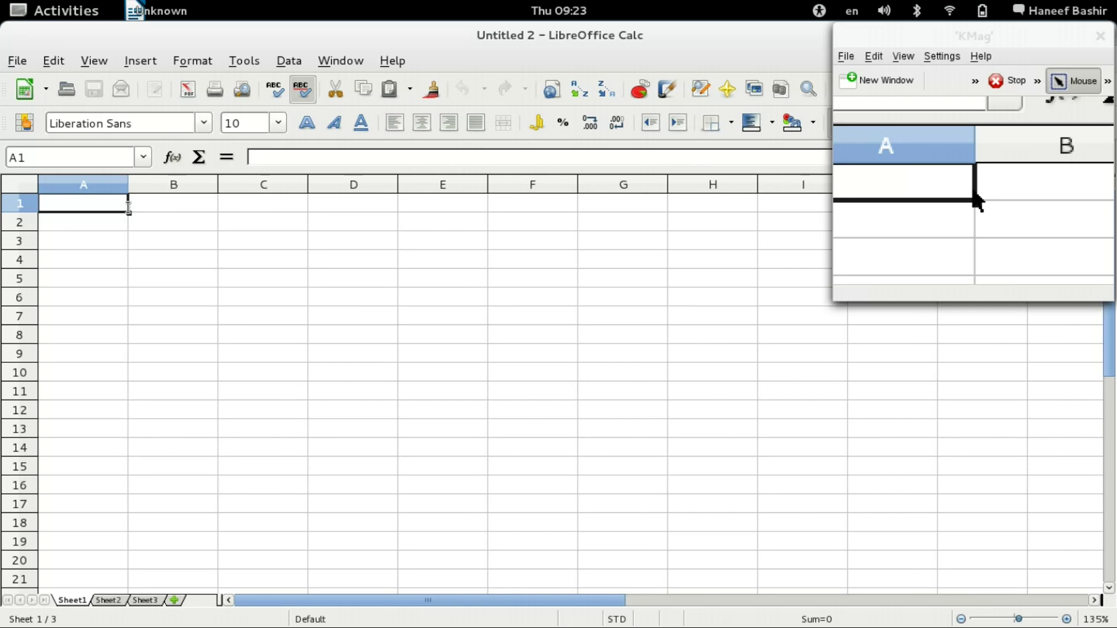
Enter the heading 'Fena's Science Fiction Books and Comics' in cell A1.
{"action": "type", "text": "Fena"}
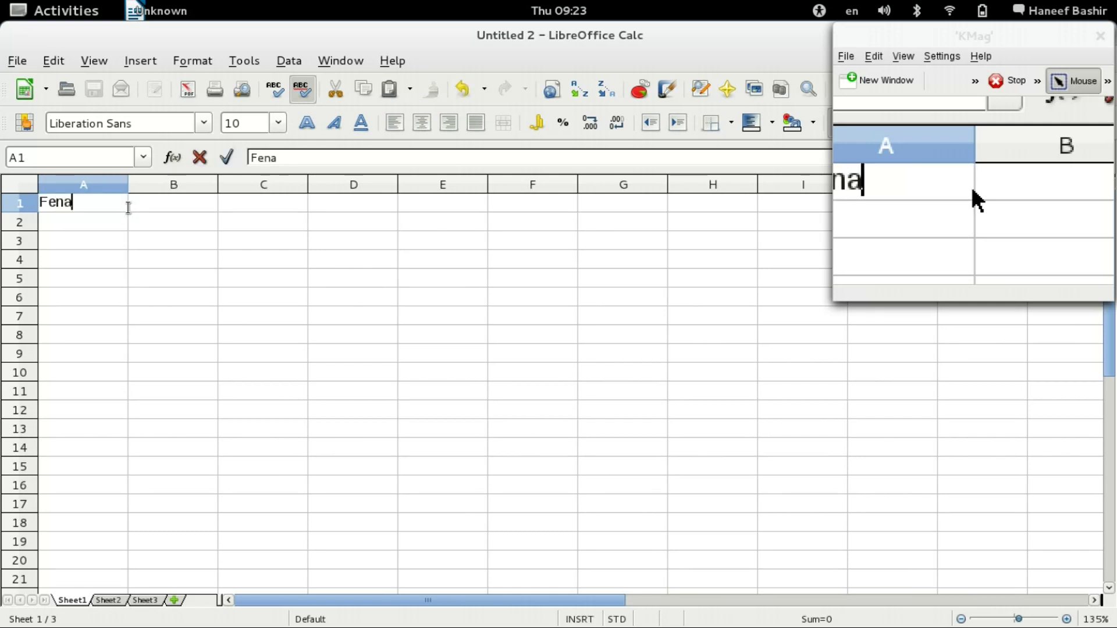
{"action": "type", "text": "'s Science Fiction Books and Comics"}
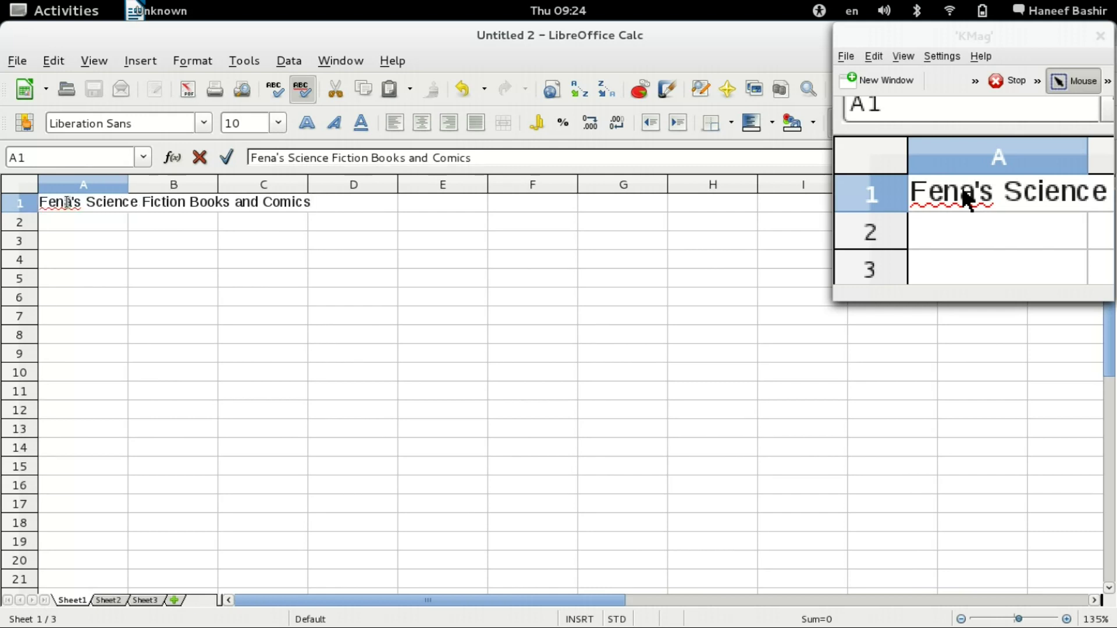
{"action": "key", "text": "Left"}
{"action": "key", "text": "Left"}
{"action": "key", "text": "Left"}
{"action": "key", "text": "Left"}
{"action": "key", "text": "Left"}
{"action": "key", "text": "Left"}
{"action": "key", "text": "Left"}
{"action": "key", "text": "Left"}
{"action": "key", "text": "Left"}
{"action": "key", "text": "Left"}
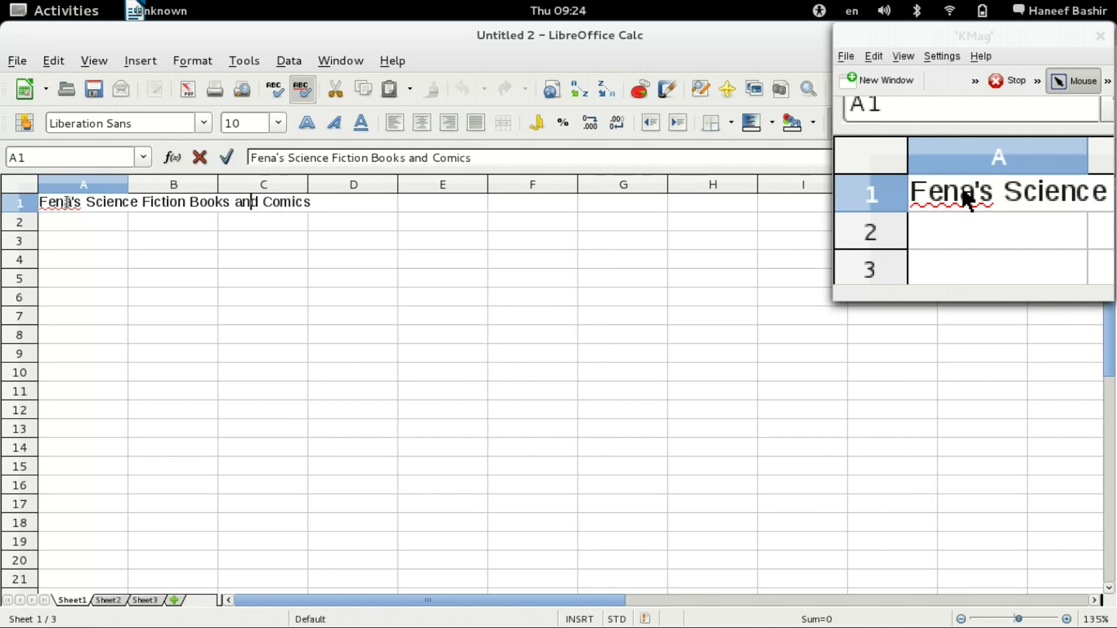
{"action": "key", "text": "Left"}
{"action": "key", "text": "Left"}
{"action": "key", "text": "Left"}
{"action": "key", "text": "Left"}
{"action": "key", "text": "Left"}
{"action": "key", "text": "Left"}
{"action": "key", "text": "Left"}
{"action": "key", "text": "Left"}
{"action": "key", "text": "Left"}
{"action": "key", "text": "Left"}
{"action": "key", "text": "Left"}
{"action": "key", "text": "Left"}
{"action": "key", "text": "Left"}
{"action": "key", "text": "Left"}
{"action": "key", "text": "Left"}
{"action": "key", "text": "Left"}
{"action": "key", "text": "Left"}
{"action": "key", "text": "Left"}
{"action": "key", "text": "Left"}
{"action": "key", "text": "Left"}
{"action": "key", "text": "Left"}
{"action": "key", "text": "Left"}
{"action": "key", "text": "Left"}
{"action": "key", "text": "Left"}
{"action": "key", "text": "Left"}
{"action": "key", "text": "Left"}
{"action": "key", "text": "Right"}
{"action": "key", "text": "Right"}
{"action": "key", "text": "Right"}
{"action": "key", "text": "Right"}
{"action": "key", "text": "Right"}
{"action": "key", "text": "Right"}
{"action": "key", "text": "Right"}
{"action": "key", "text": "Right"}
{"action": "key", "text": "Return"}
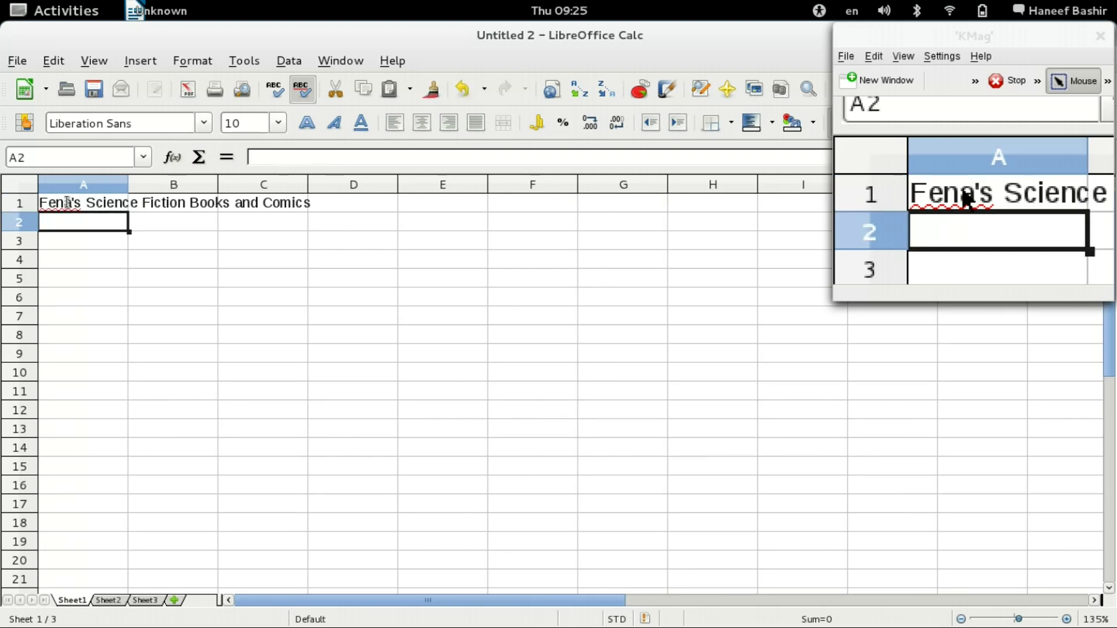
Enter the 'Title' column heading in cell A2.
{"action": "type", "text": "Title"}
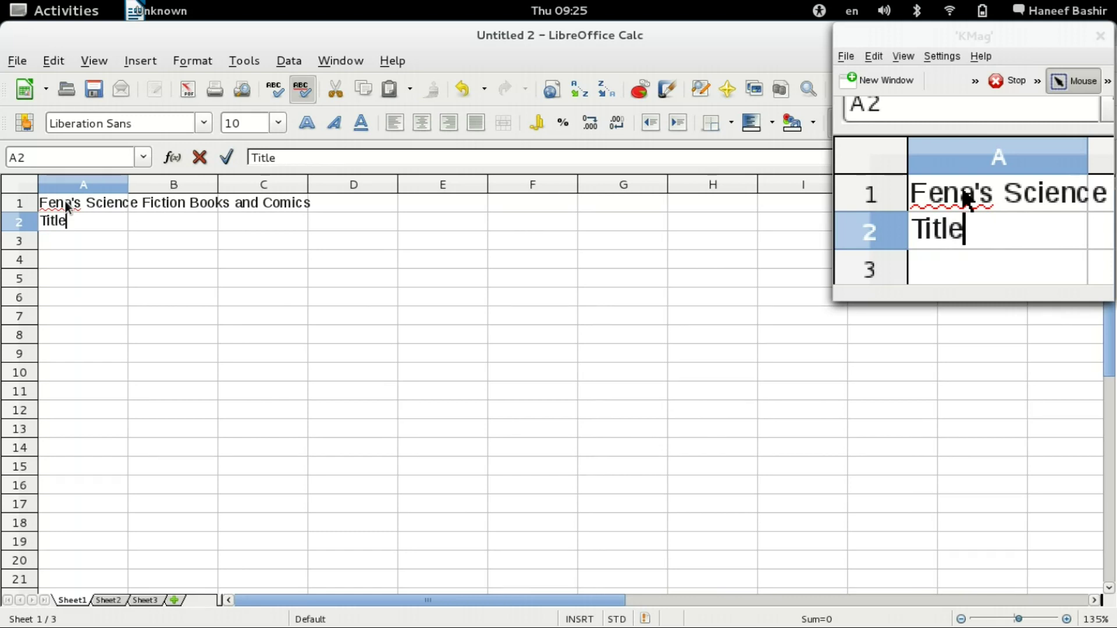
{"action": "key", "text": "alt+Return"}
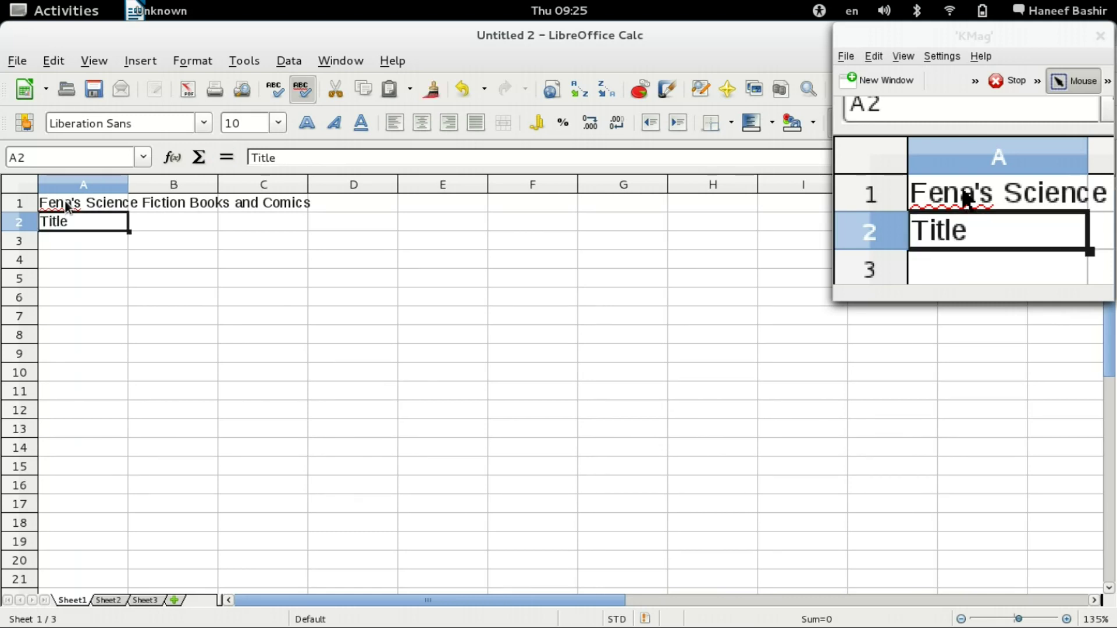
{"action": "key", "text": "Right"}
{"action": "key", "text": "Left"}
{"action": "key", "text": "Right"}
{"action": "key", "text": "Left"}
{"action": "key", "text": "Right"}
{"action": "key", "text": "Left"}
{"action": "key", "text": "Tab"}
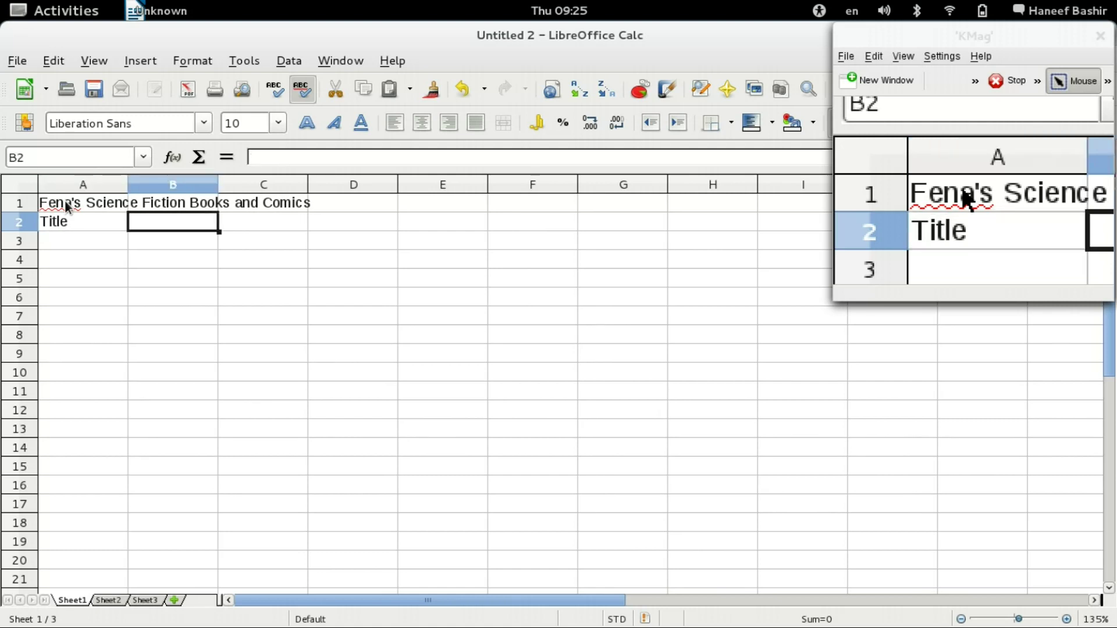
Add the headings Author, Price, Copies Sold and Profit in B2–E2.
{"action": "type", "text": "Auth"}
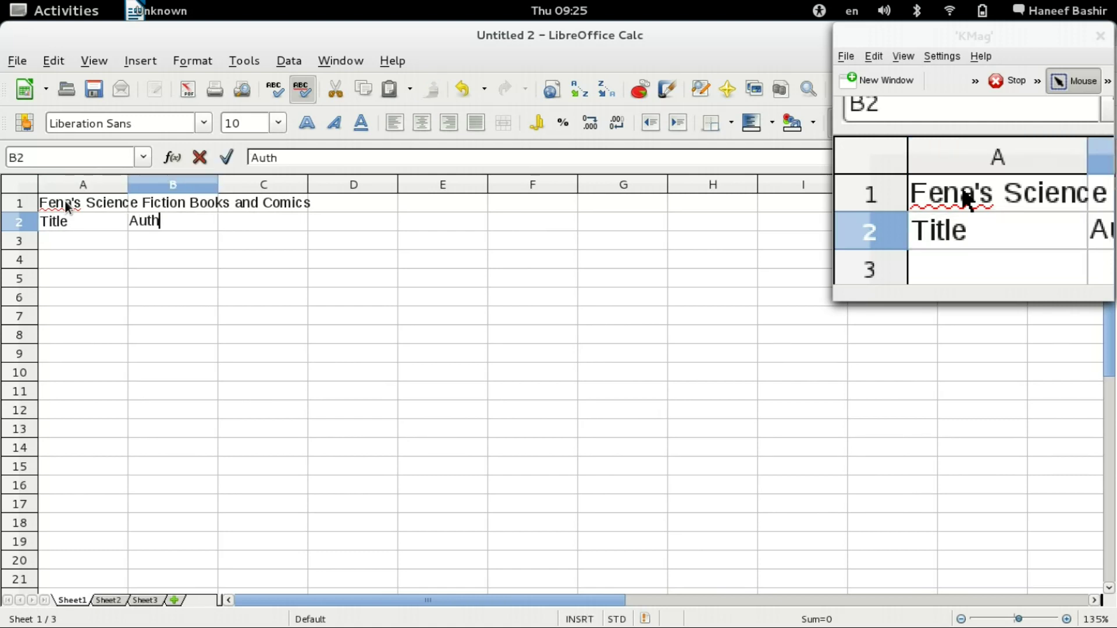
{"action": "type", "text": "or"}
{"action": "key", "text": "Tab"}
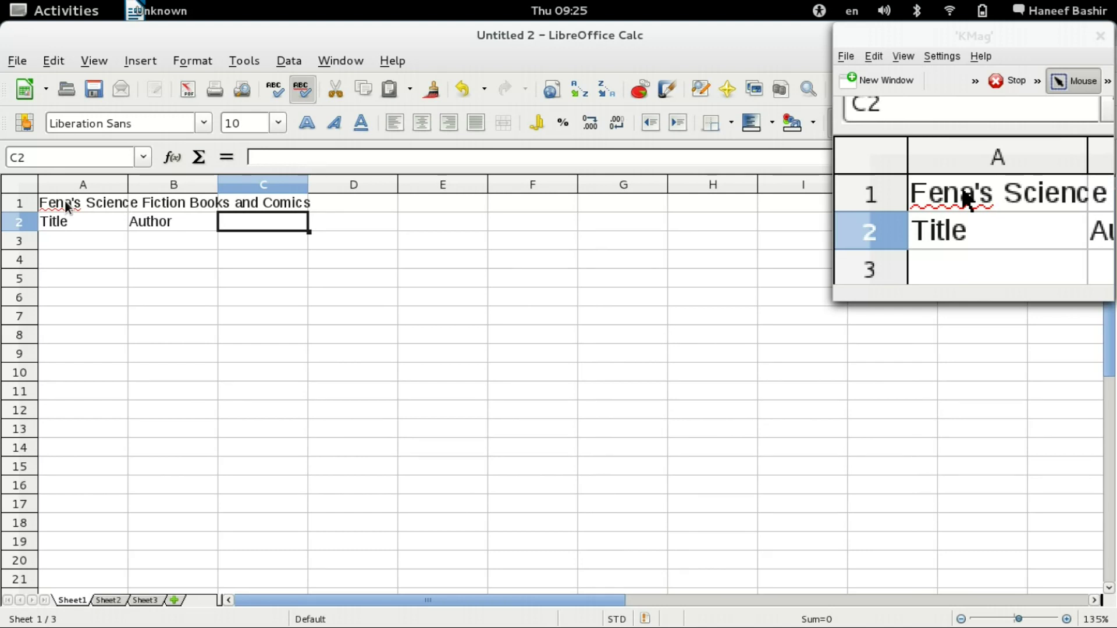
{"action": "type", "text": "Price"}
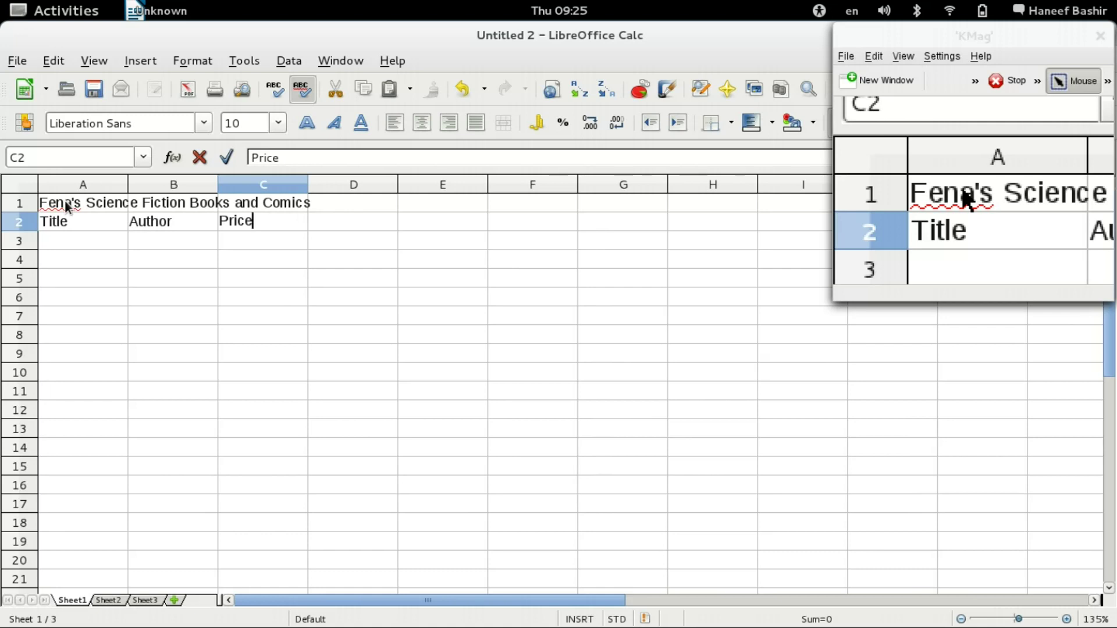
{"action": "key", "text": "Tab"}
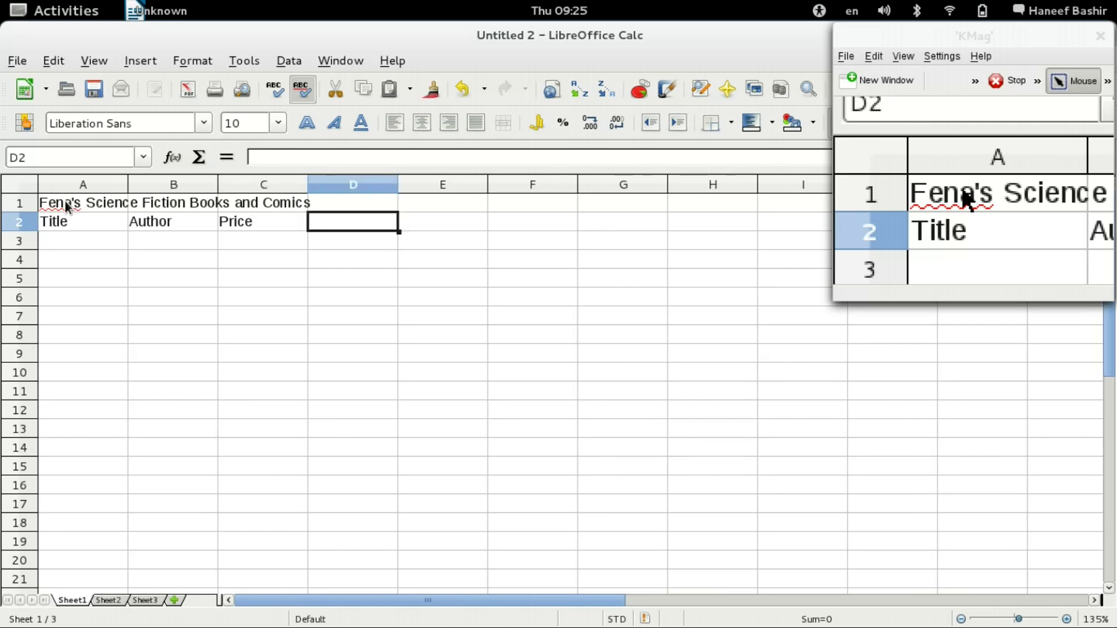
{"action": "type", "text": "C"}
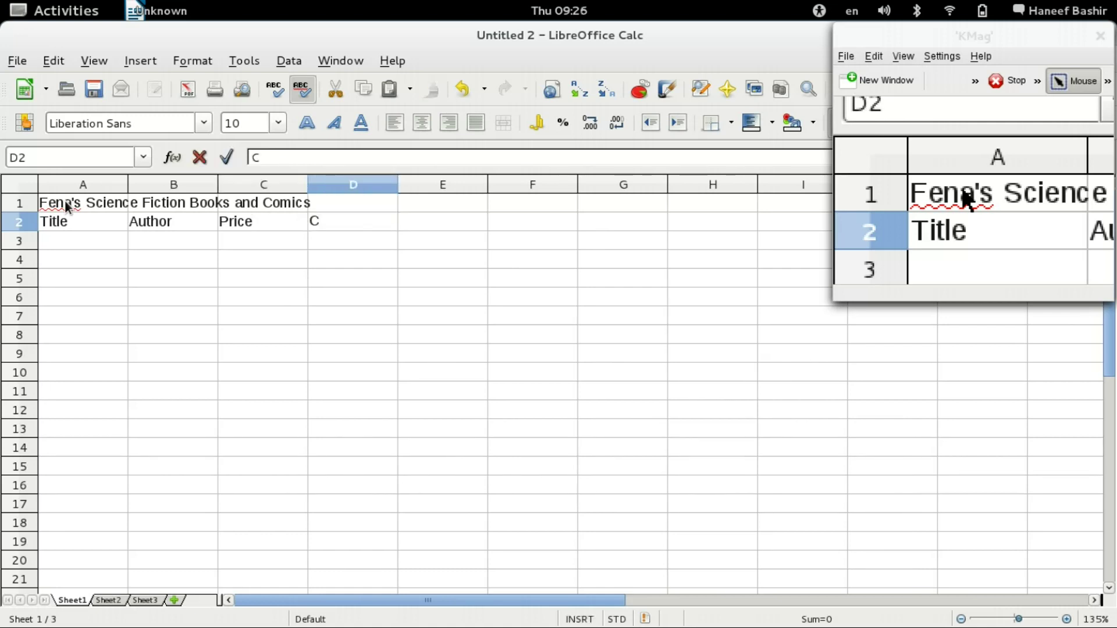
{"action": "type", "text": "opies Sold"}
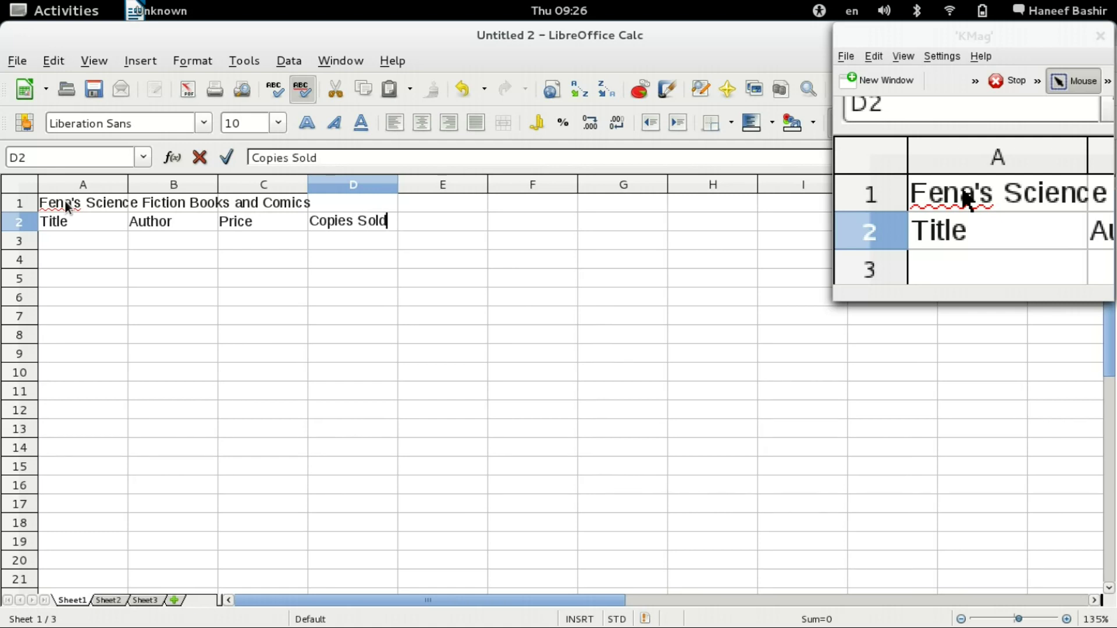
{"action": "key", "text": "Tab"}
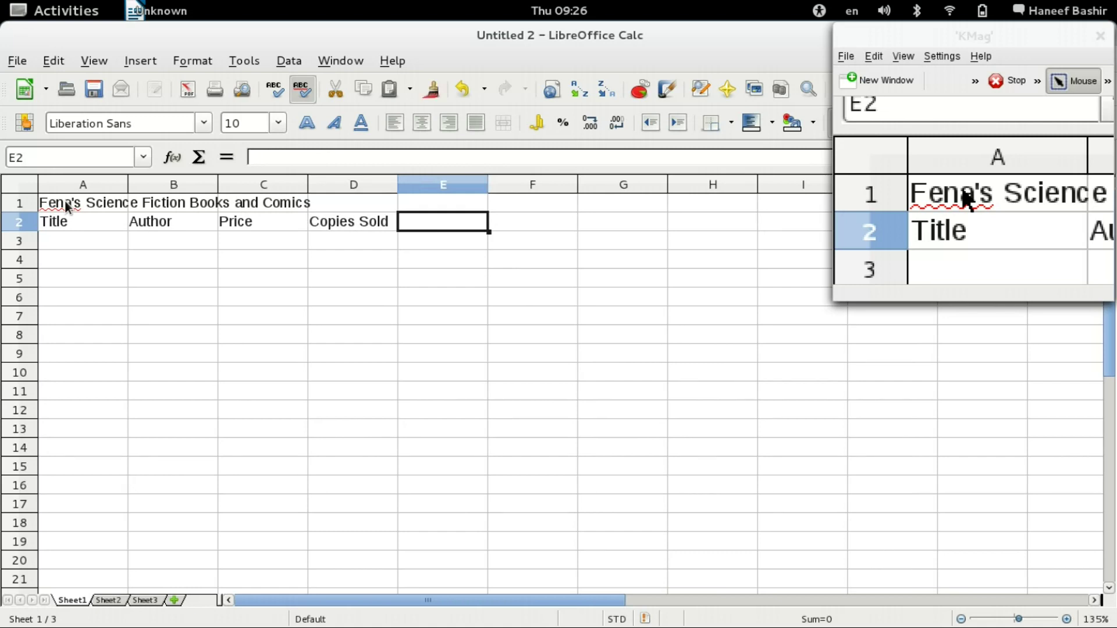
{"action": "type", "text": "Profit"}
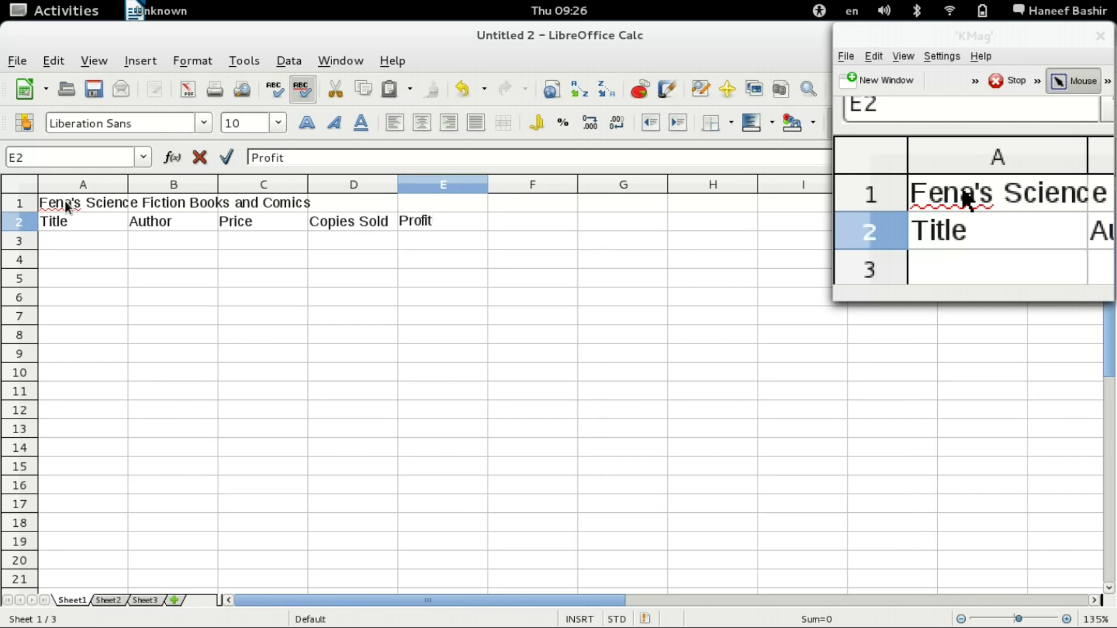
{"action": "key", "text": "Return"}
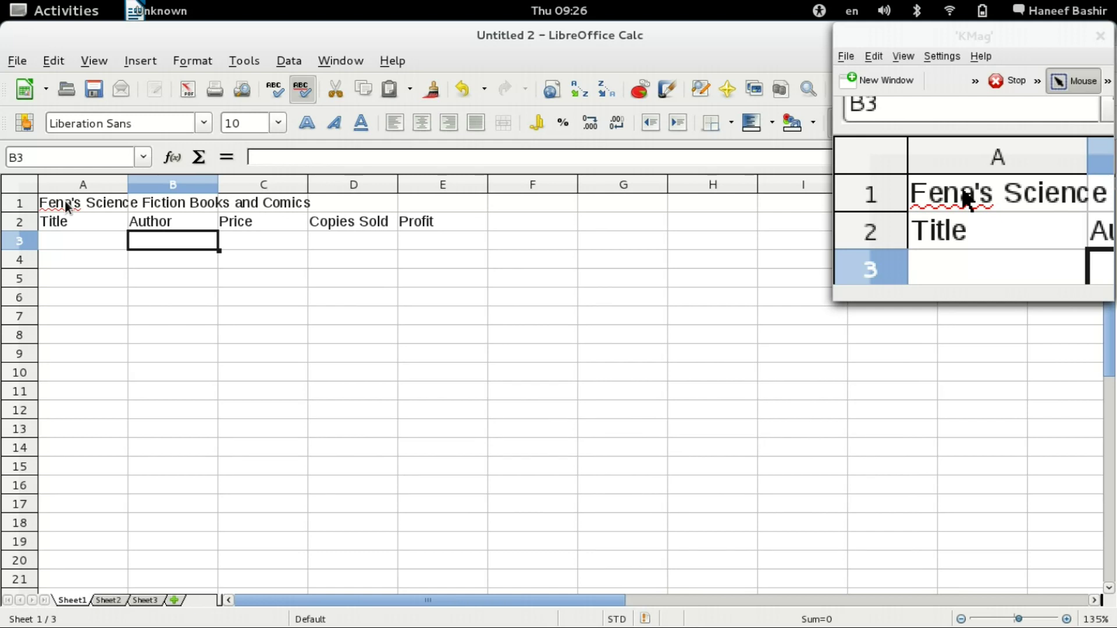
Enter 'The Awakening' as the first book title in cell A3.
{"action": "left_click", "coordinate": [58, 237]}
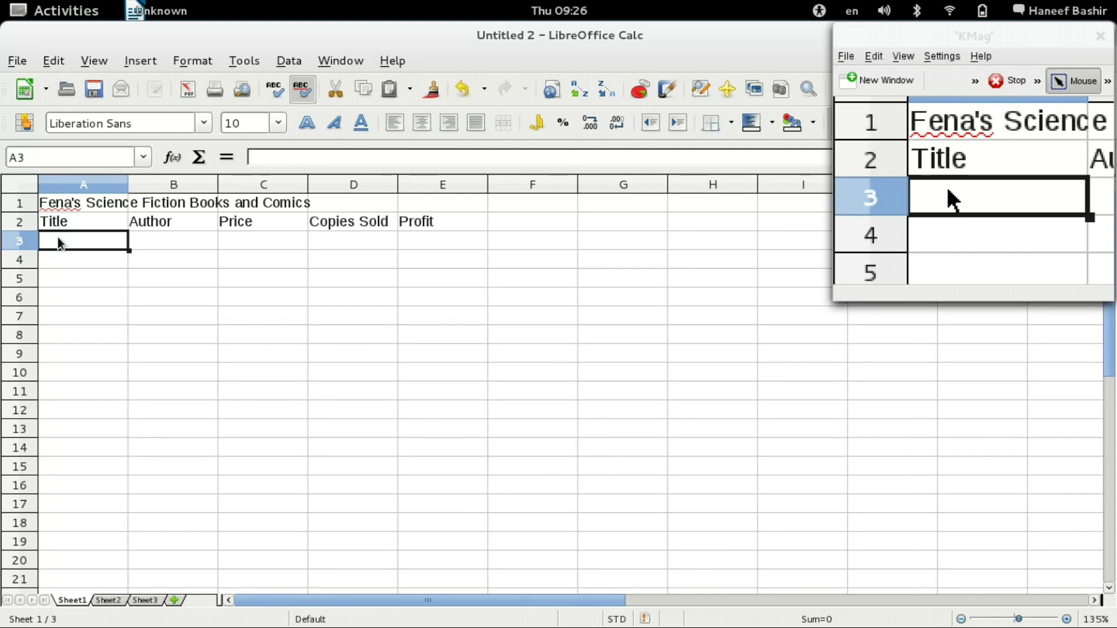
{"action": "type", "text": "The Awa"}
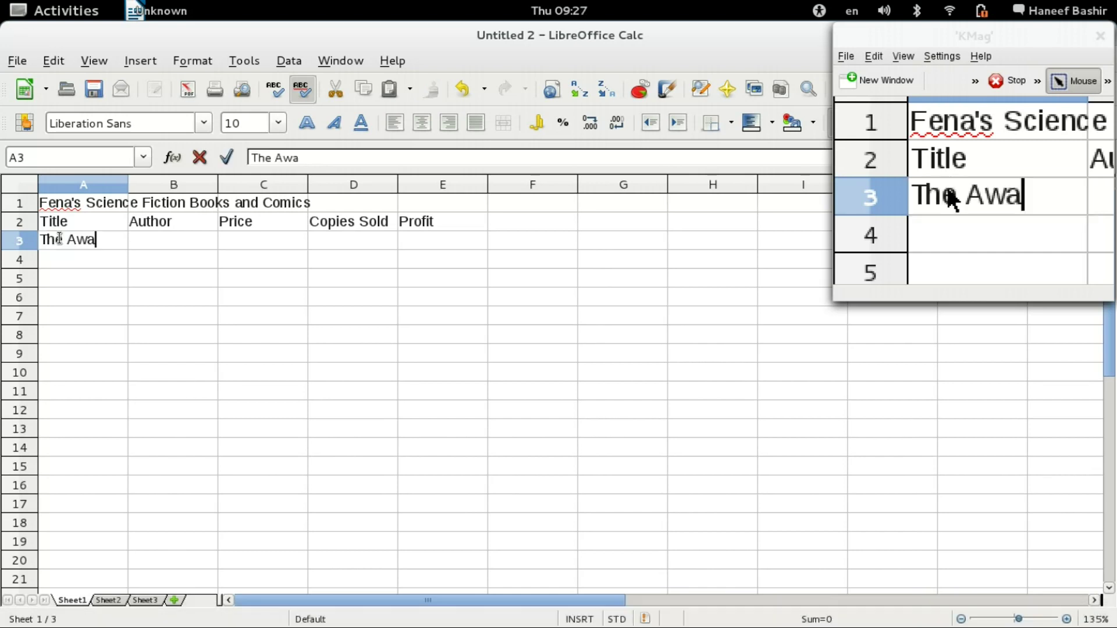
{"action": "type", "text": "kening"}
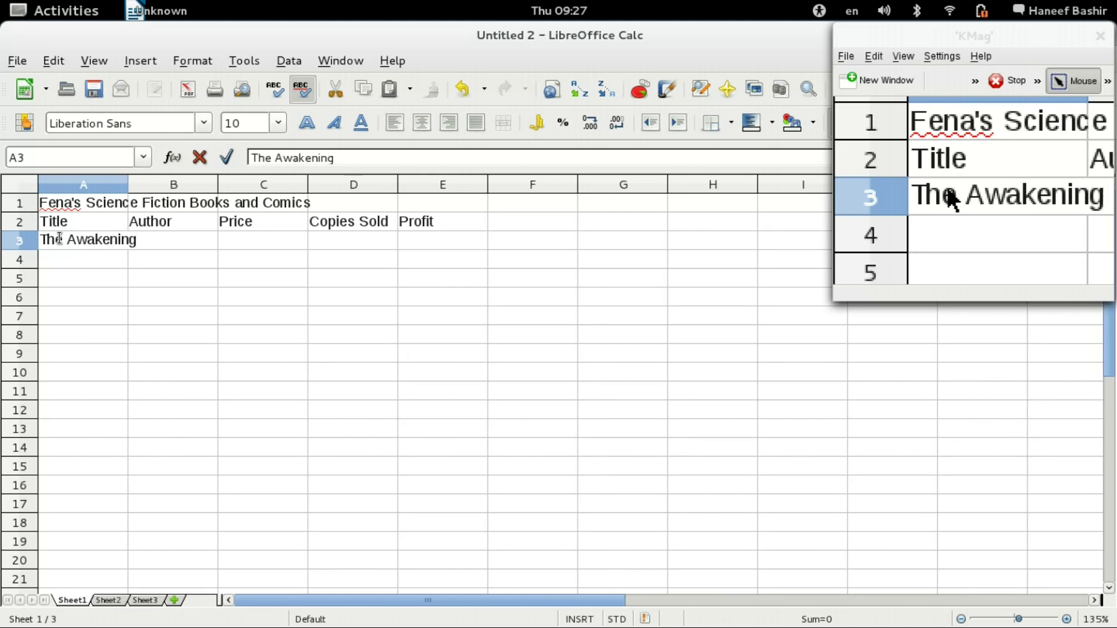
{"action": "key", "text": "Tab"}
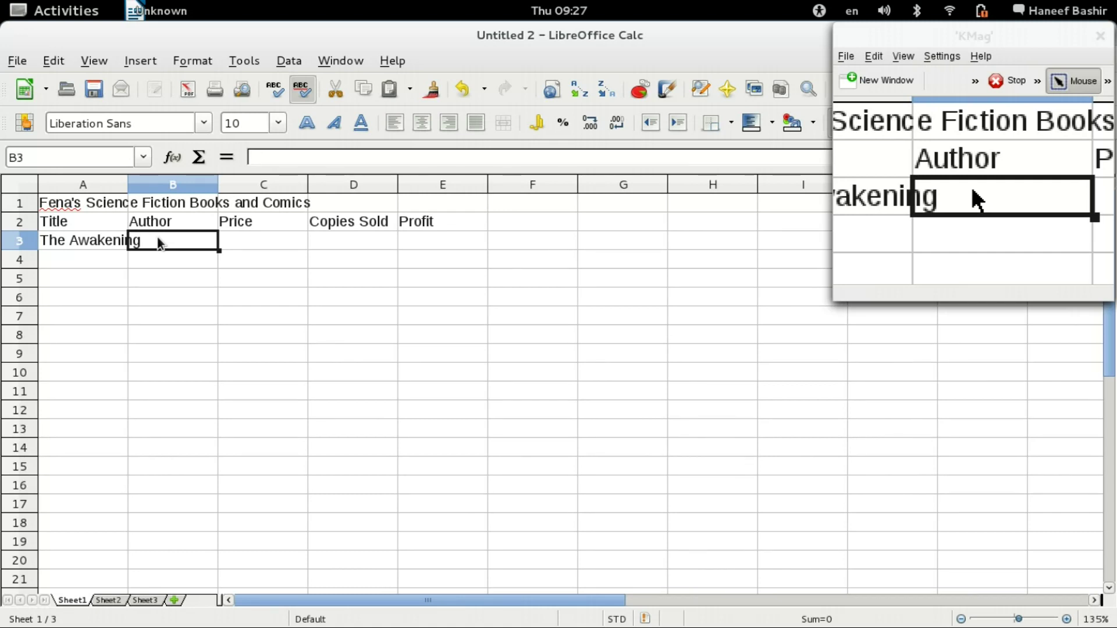
Fill row 3 with author L.A Banks, price 6.95 and 25 copies sold.
{"action": "type", "text": "L.A "}
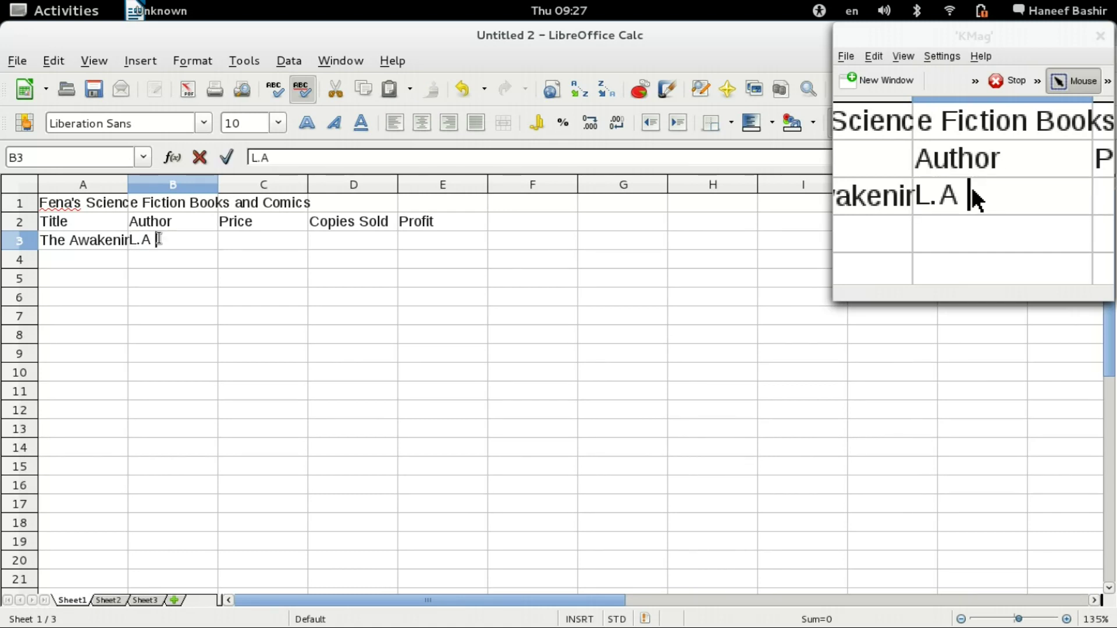
{"action": "type", "text": "Banks"}
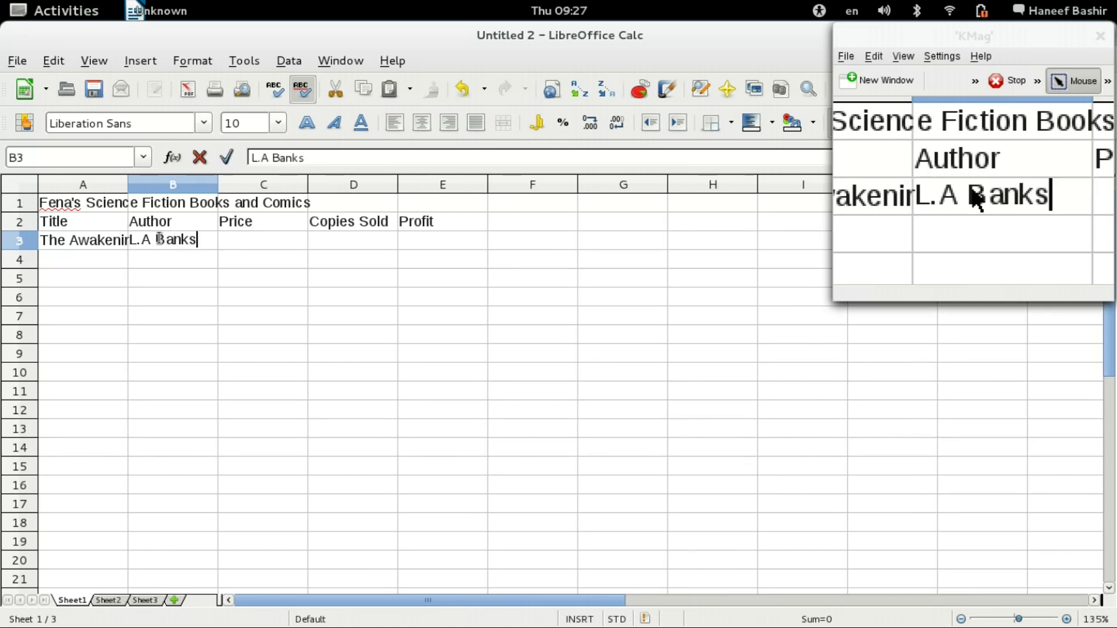
{"action": "key", "text": "Tab"}
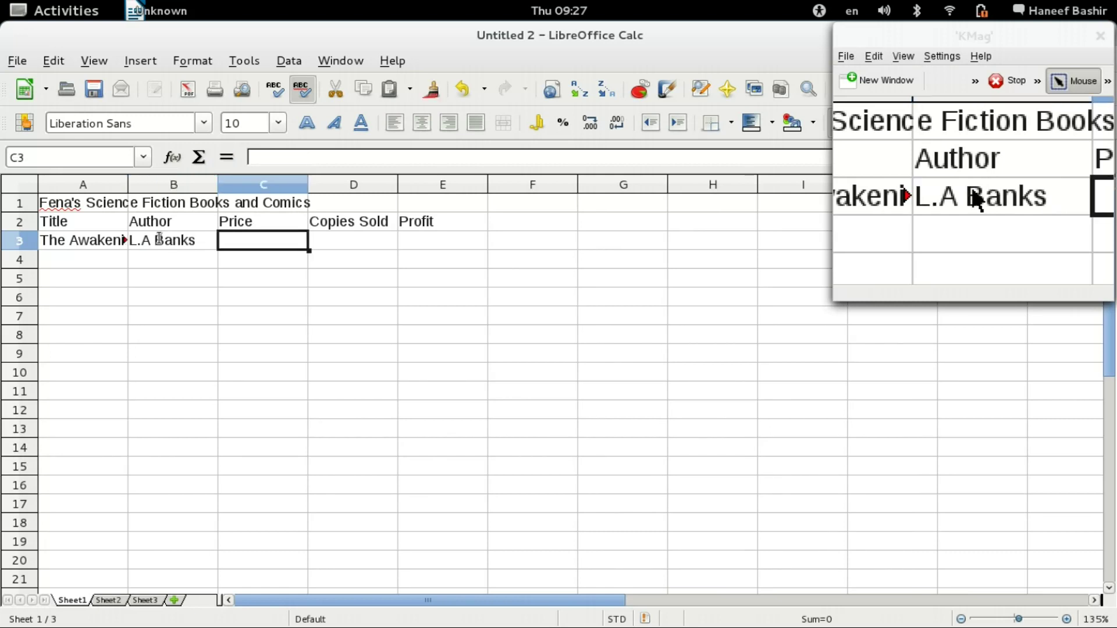
{"action": "type", "text": "6."}
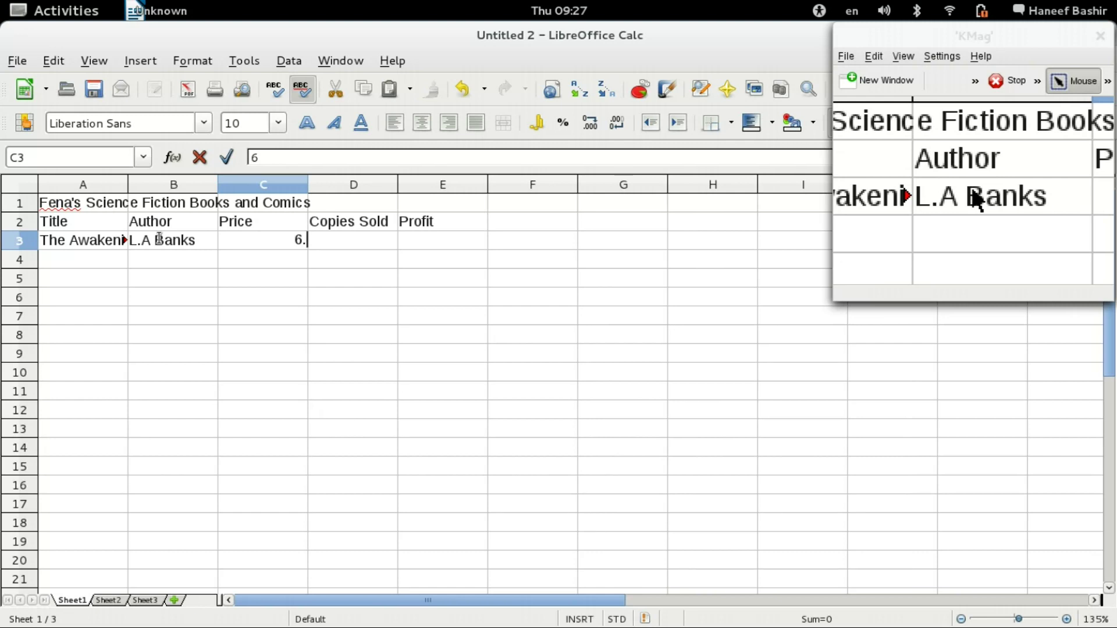
{"action": "type", "text": "95"}
{"action": "key", "text": "Tab"}
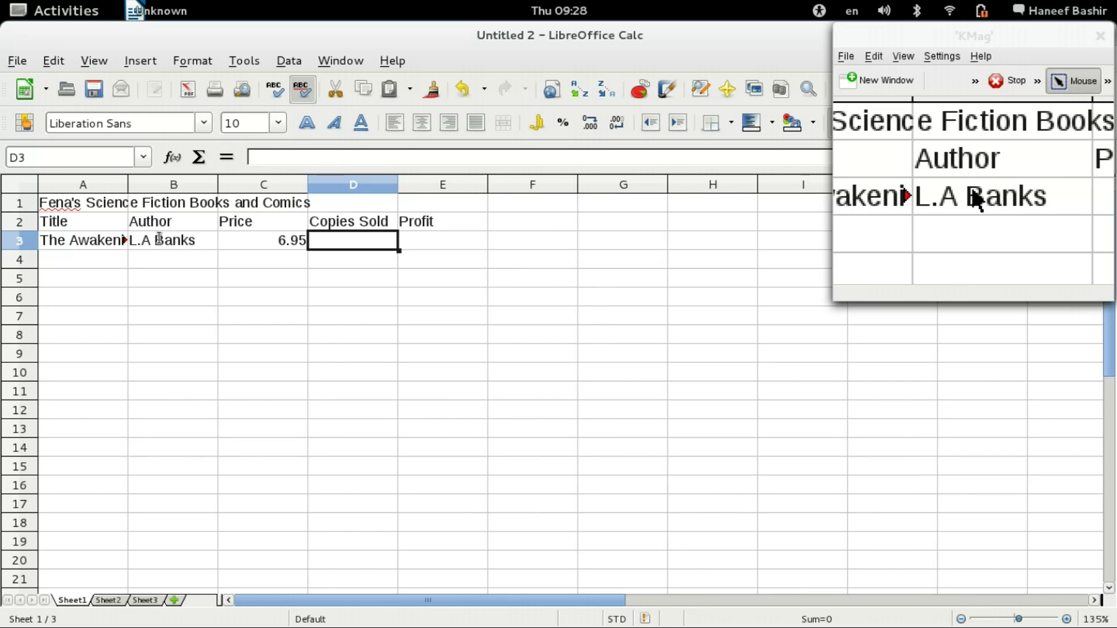
{"action": "type", "text": "25"}
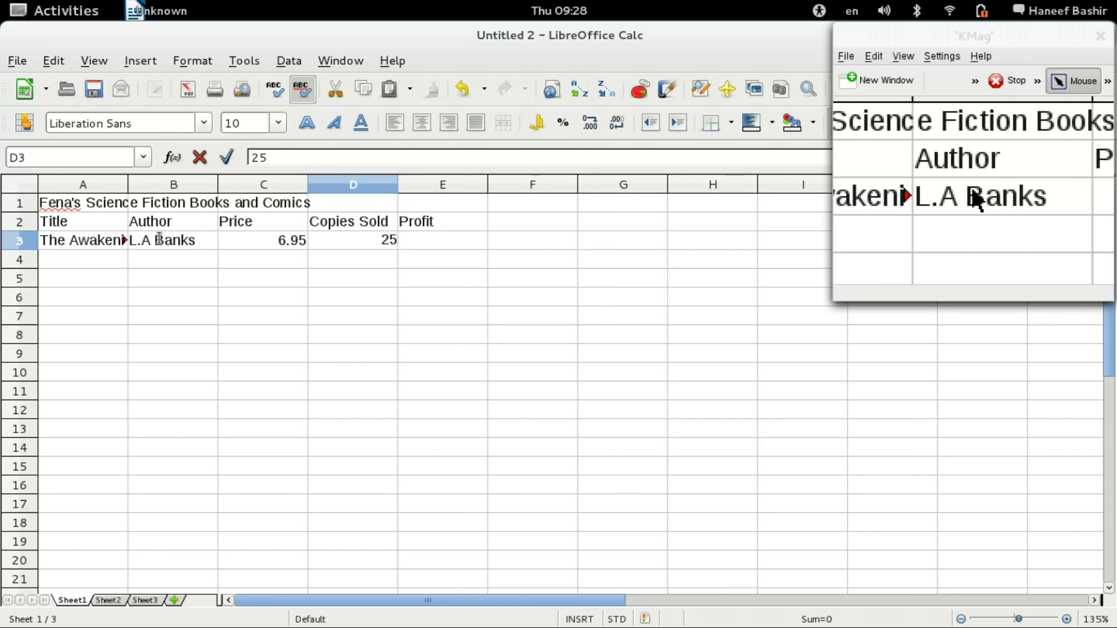
{"action": "key", "text": "Return"}
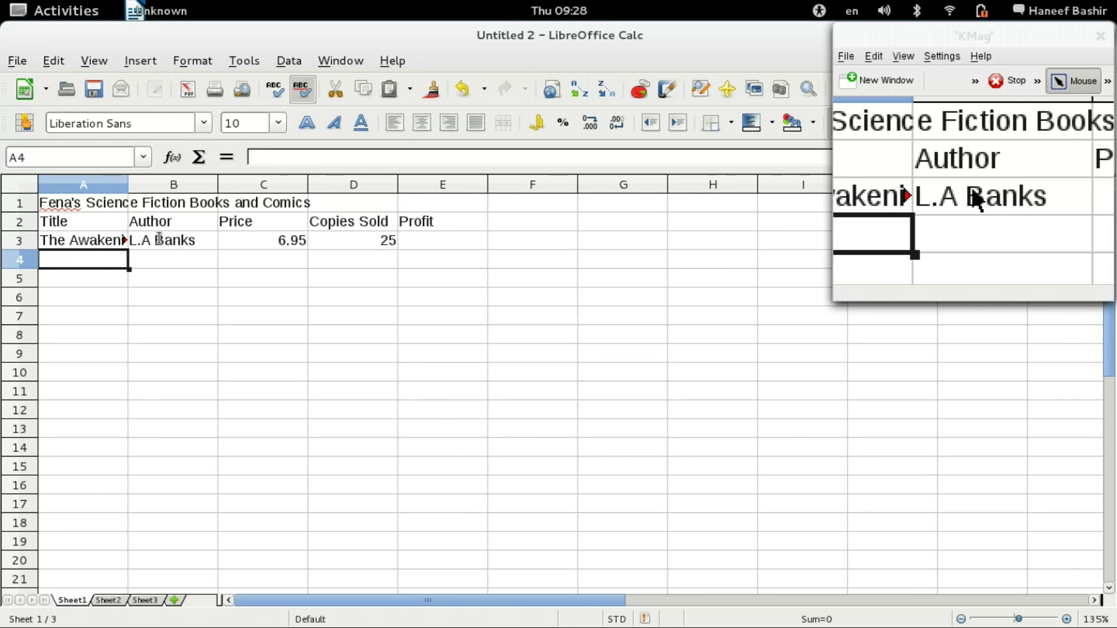
Add Minion by L.A Banks at 6.95 with 35 copies sold in row 4.
{"action": "type", "text": "Minion"}
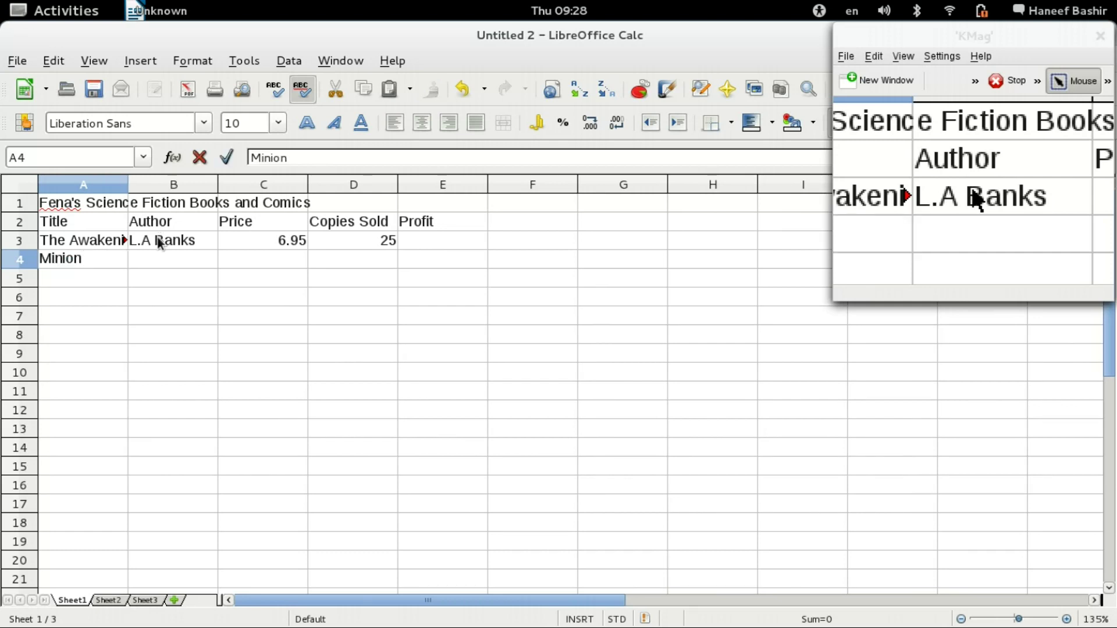
{"action": "key", "text": "Tab"}
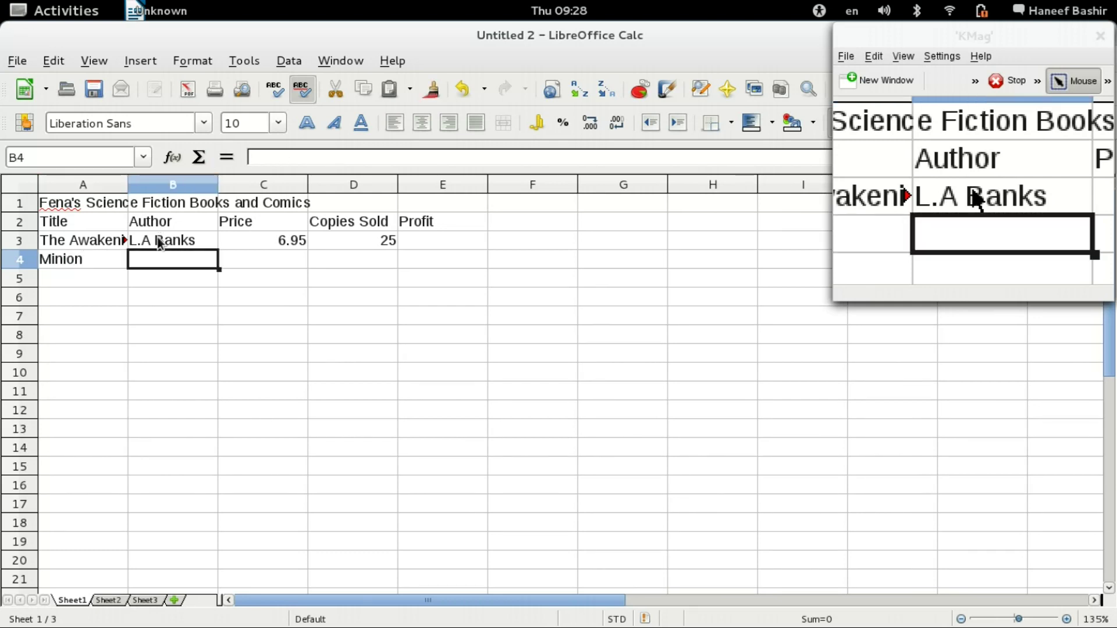
{"action": "type", "text": "L.A Banks"}
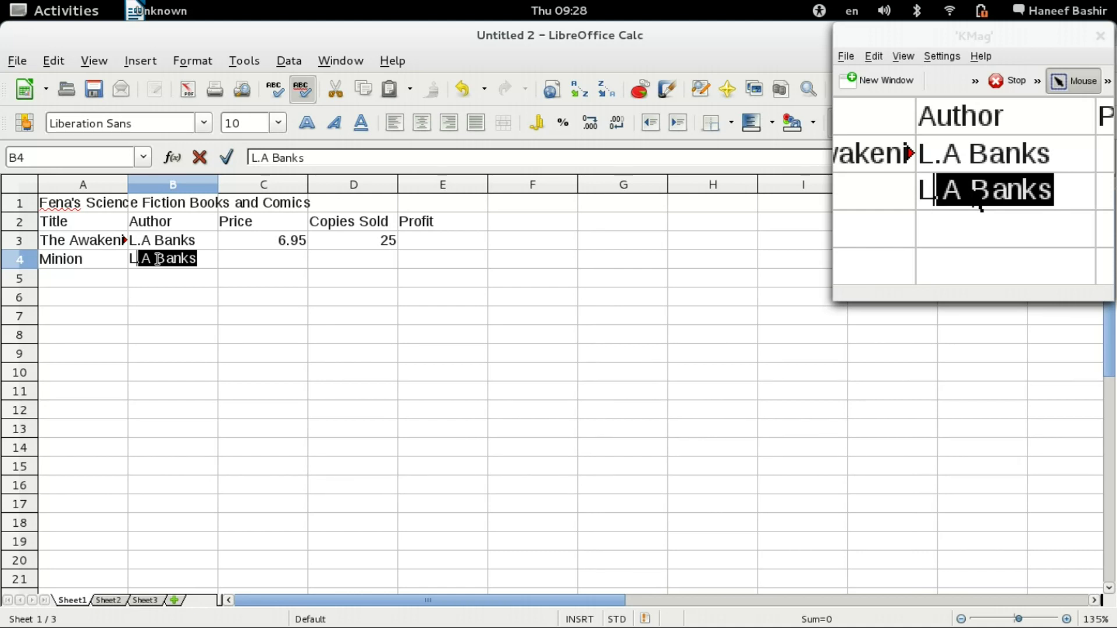
{"action": "key", "text": "Tab"}
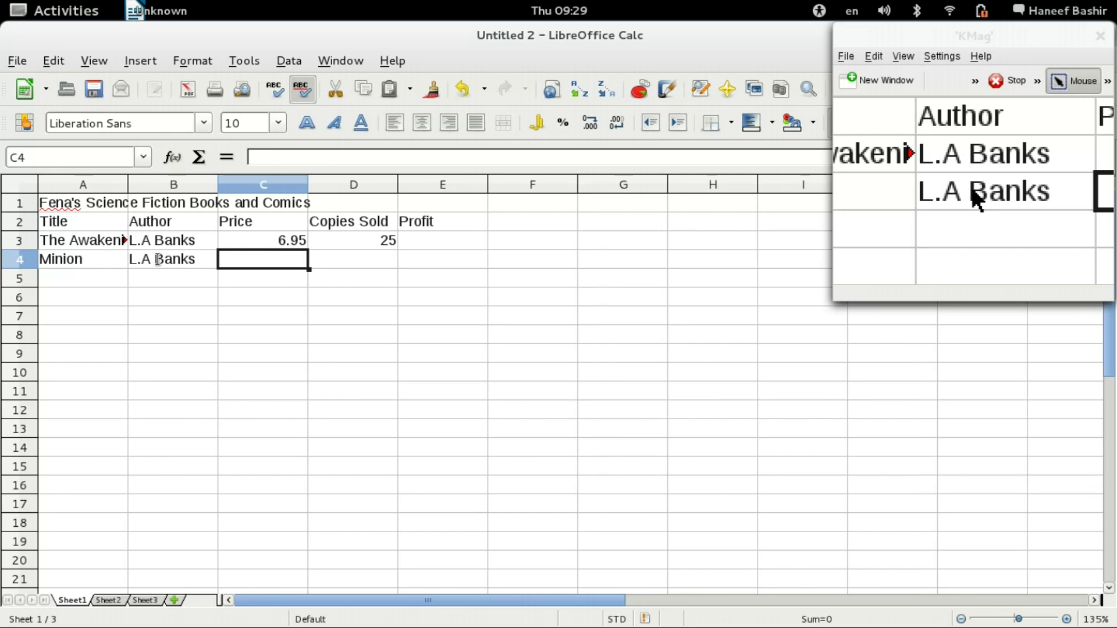
{"action": "type", "text": "6."}
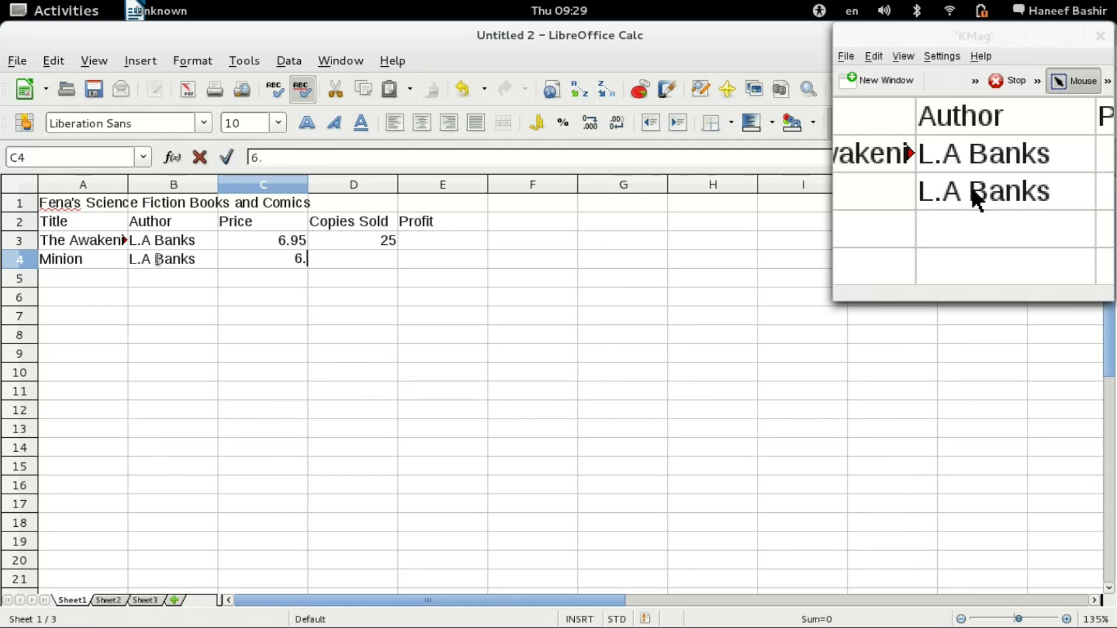
{"action": "type", "text": "95"}
{"action": "key", "text": "Tab"}
{"action": "type", "text": "35"}
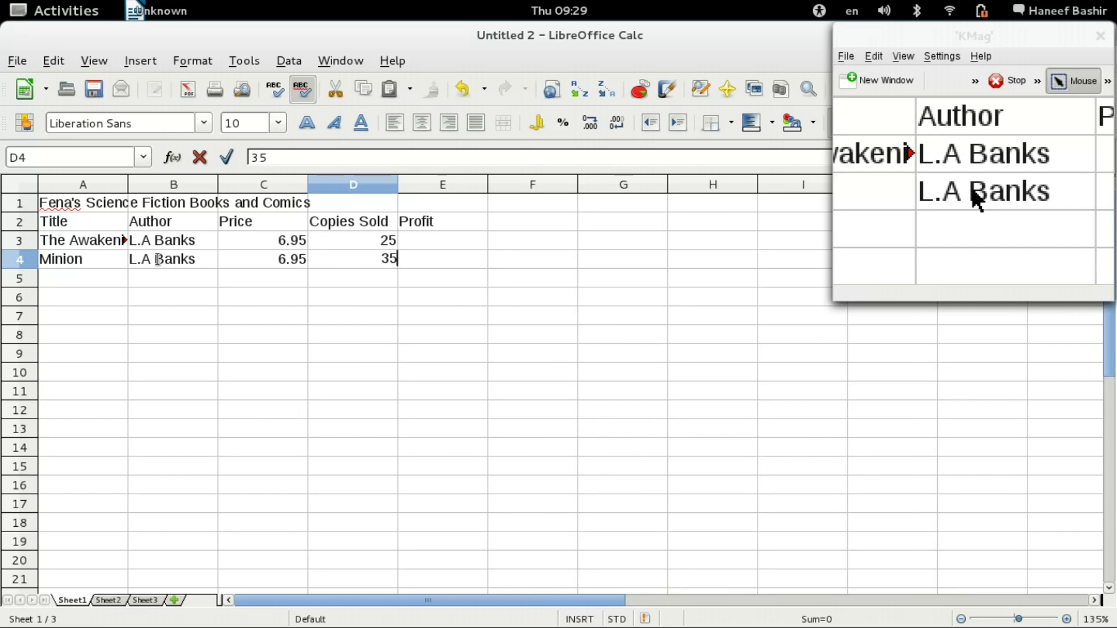
Add 'Mwanamke Tembo -The Elelphant Woman-' by Milton Davis (0.99, 23 copies), then start row 6 with U-Day.
{"action": "key", "text": "Return"}
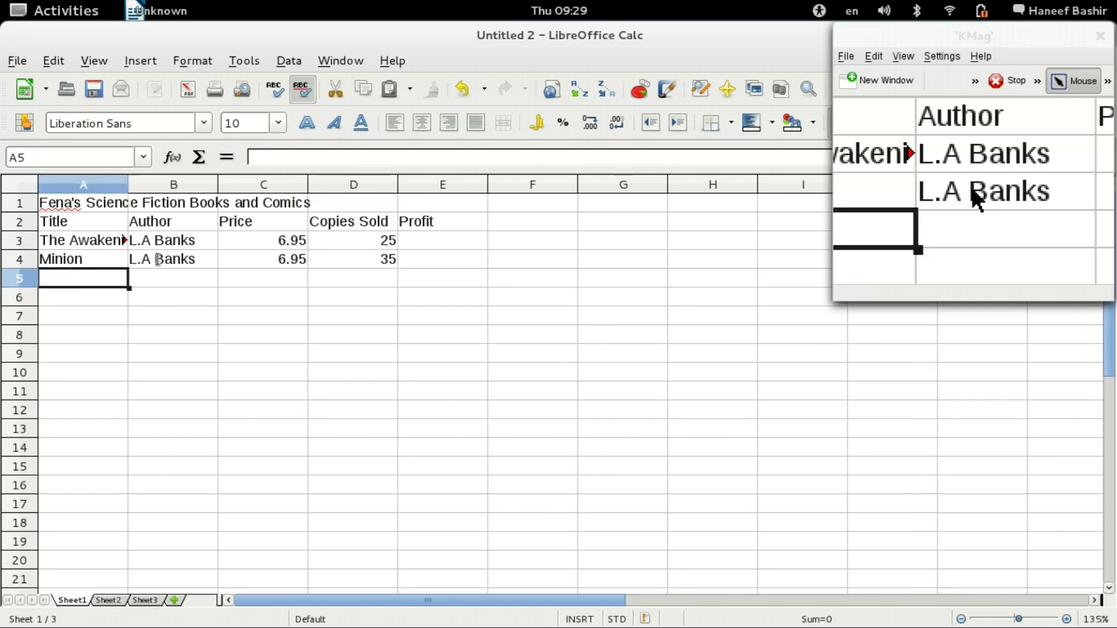
{"action": "type", "text": "Mwanamke"}
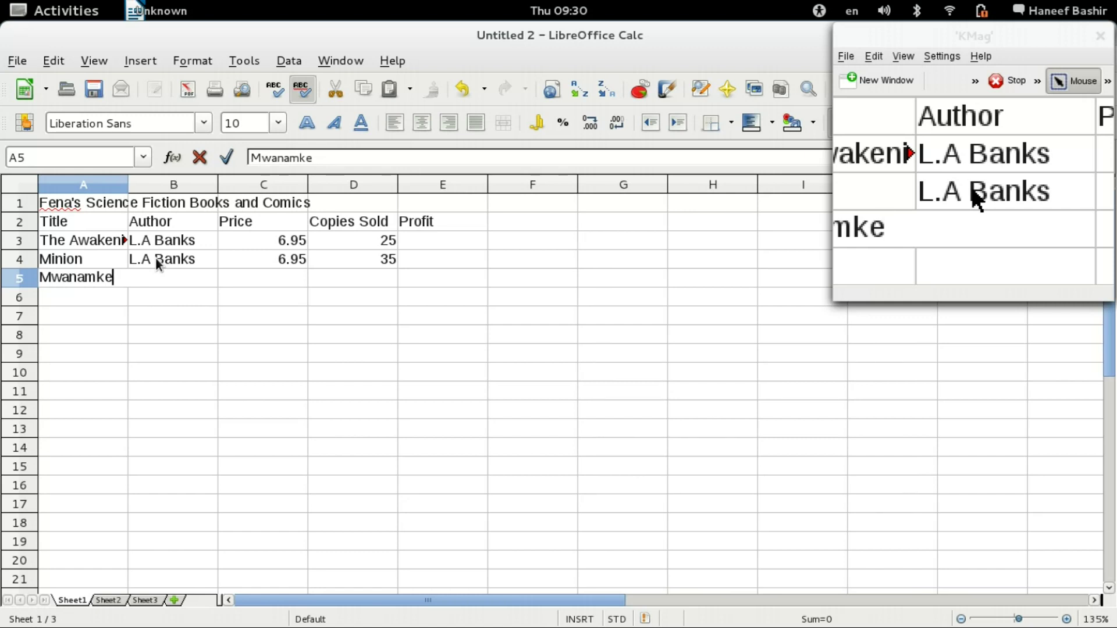
{"action": "type", "text": "Tembo -The Elelphant Woman-"}
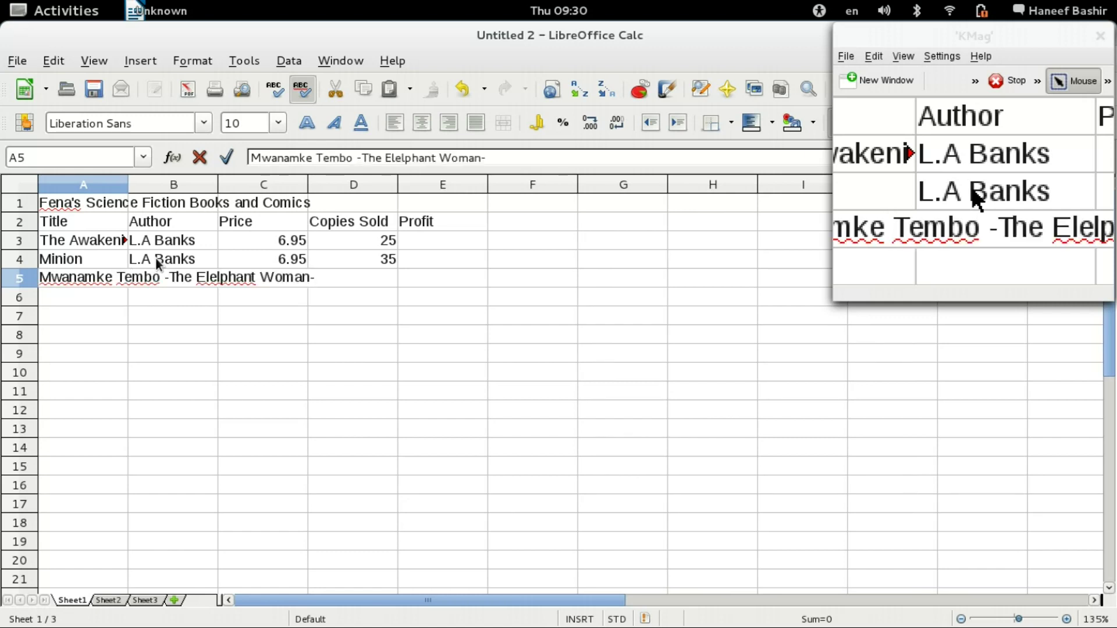
{"action": "key", "text": "Tab"}
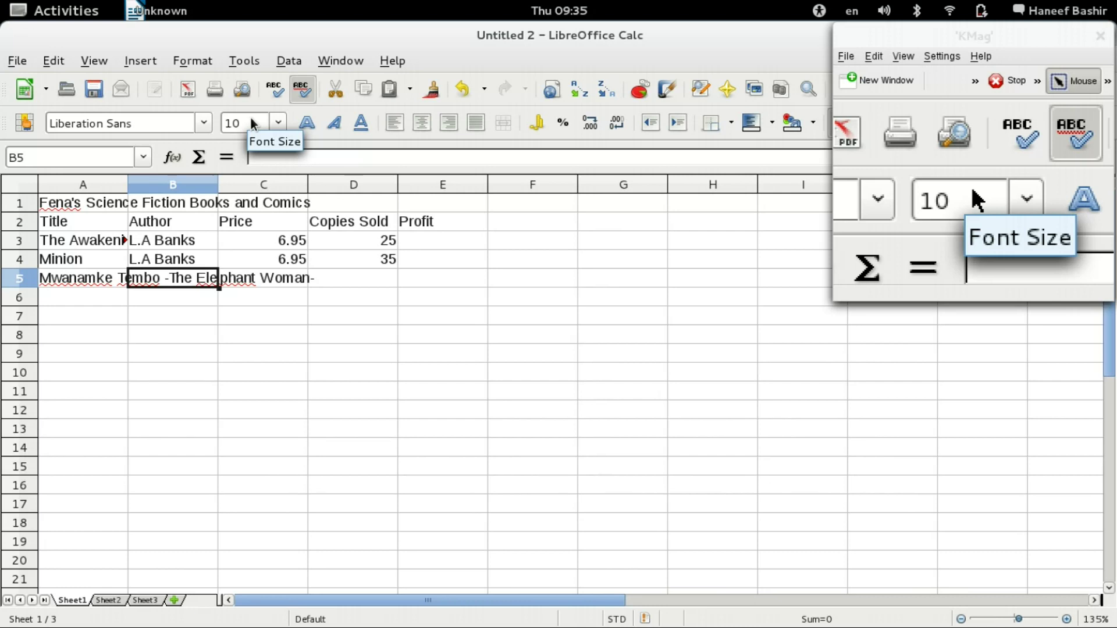
{"action": "type", "text": "Milton"}
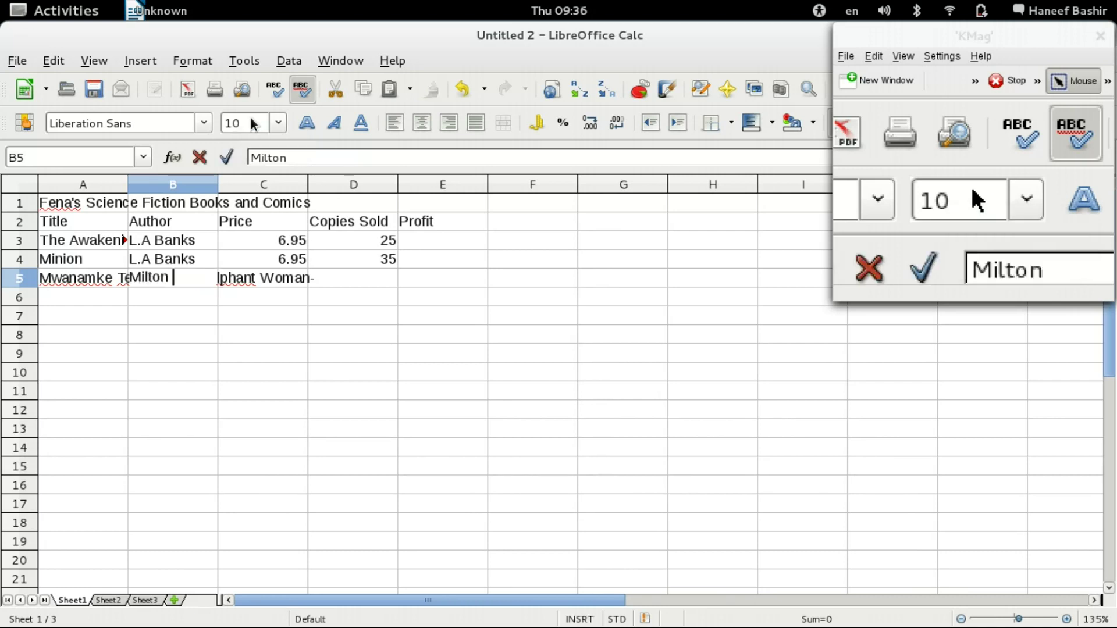
{"action": "type", "text": " D"}
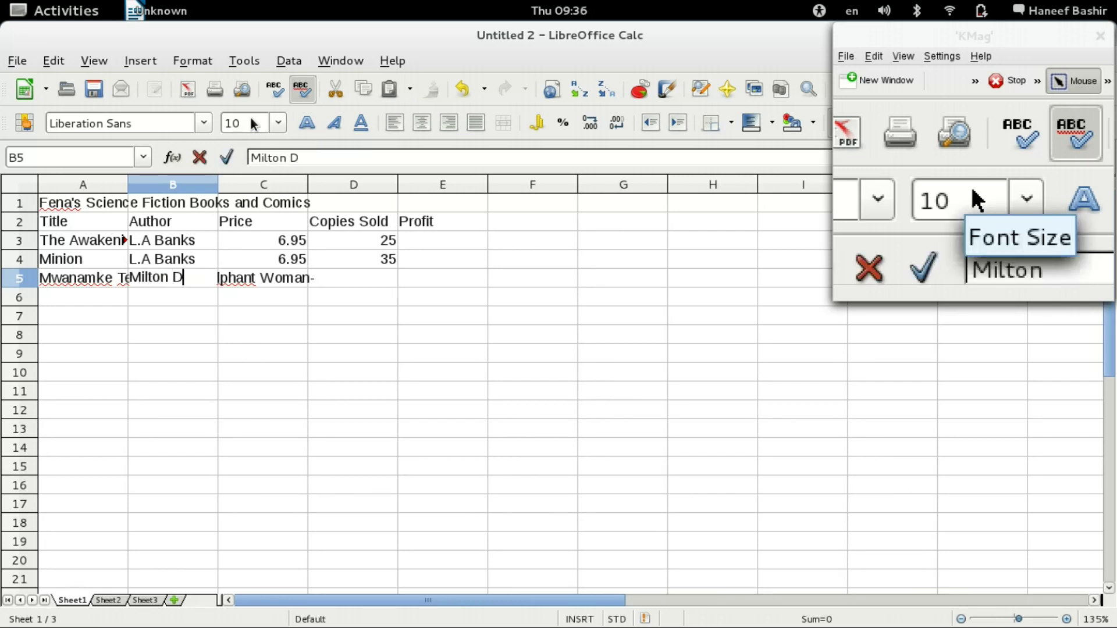
{"action": "type", "text": "avis"}
{"action": "key", "text": "Tab"}
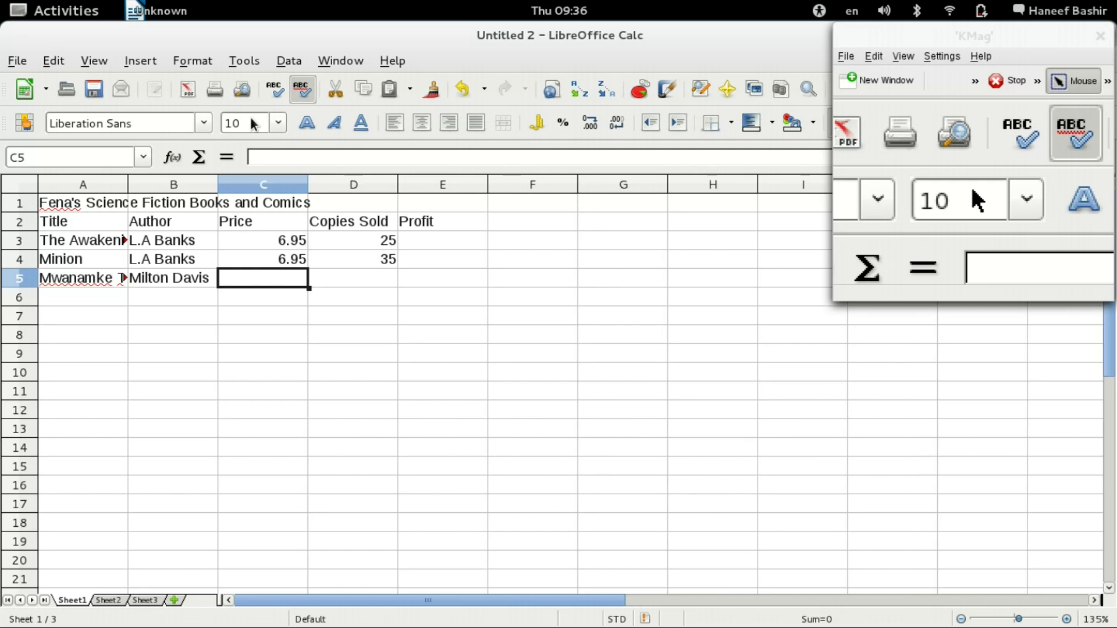
{"action": "type", "text": "0.99"}
{"action": "key", "text": "Tab"}
{"action": "type", "text": "23"}
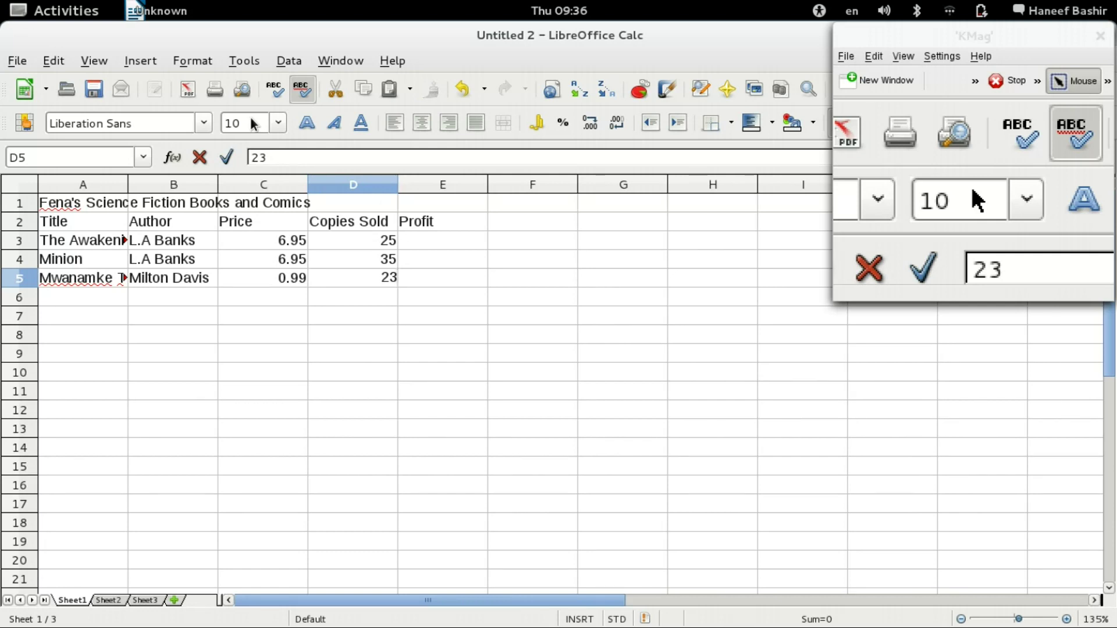
{"action": "key", "text": "Return"}
{"action": "type", "text": "U-Day"}
{"action": "key", "text": "Tab"}
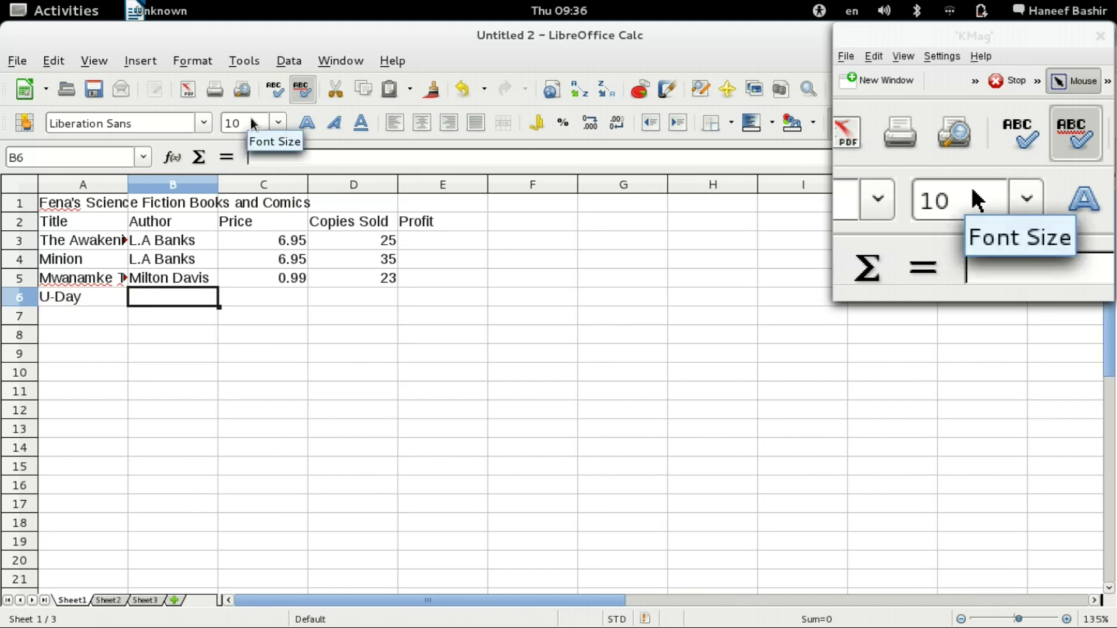
Complete the U-Day row with Milton Davis, price 0.99 and 30 copies sold.
{"action": "type", "text": "Milton Davis"}
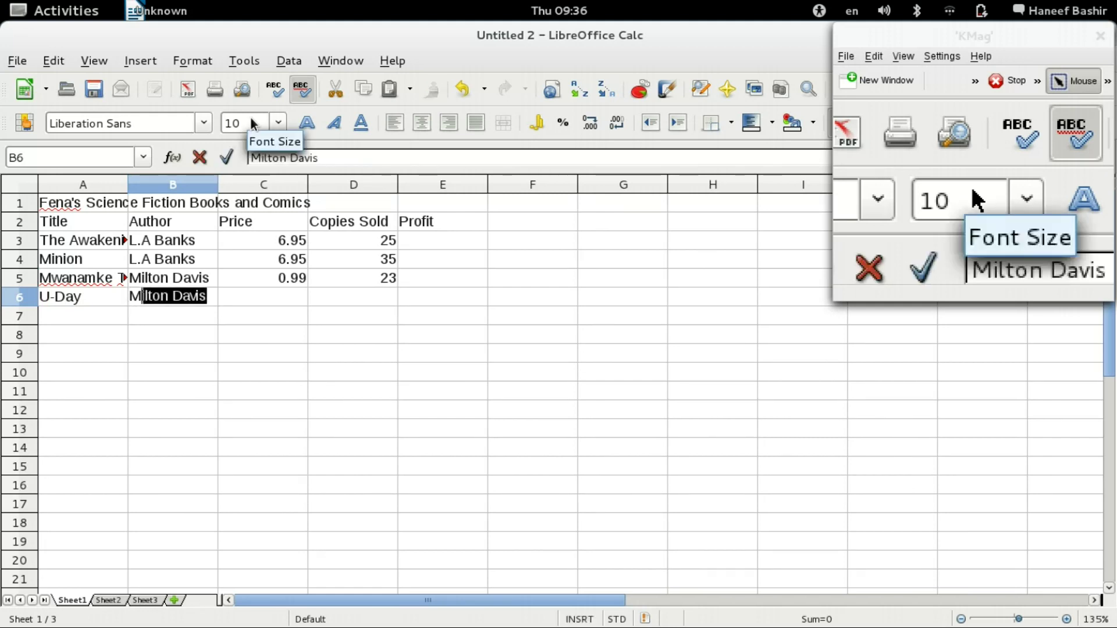
{"action": "key", "text": "Tab"}
{"action": "type", "text": "0.99"}
{"action": "key", "text": "Tab"}
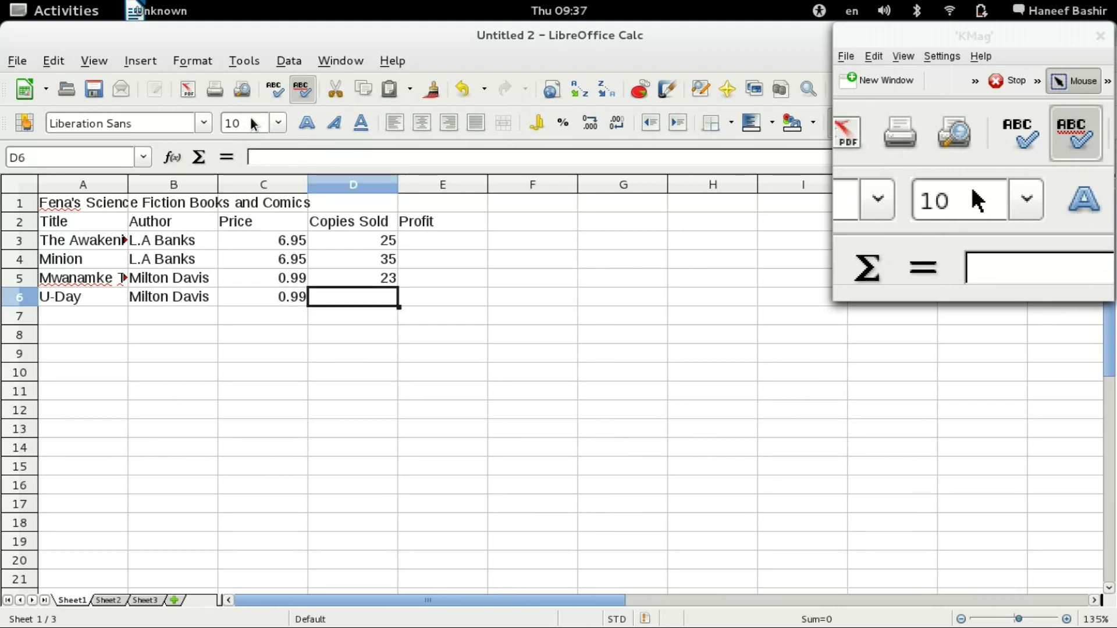
{"action": "type", "text": "30"}
{"action": "key", "text": "Return"}
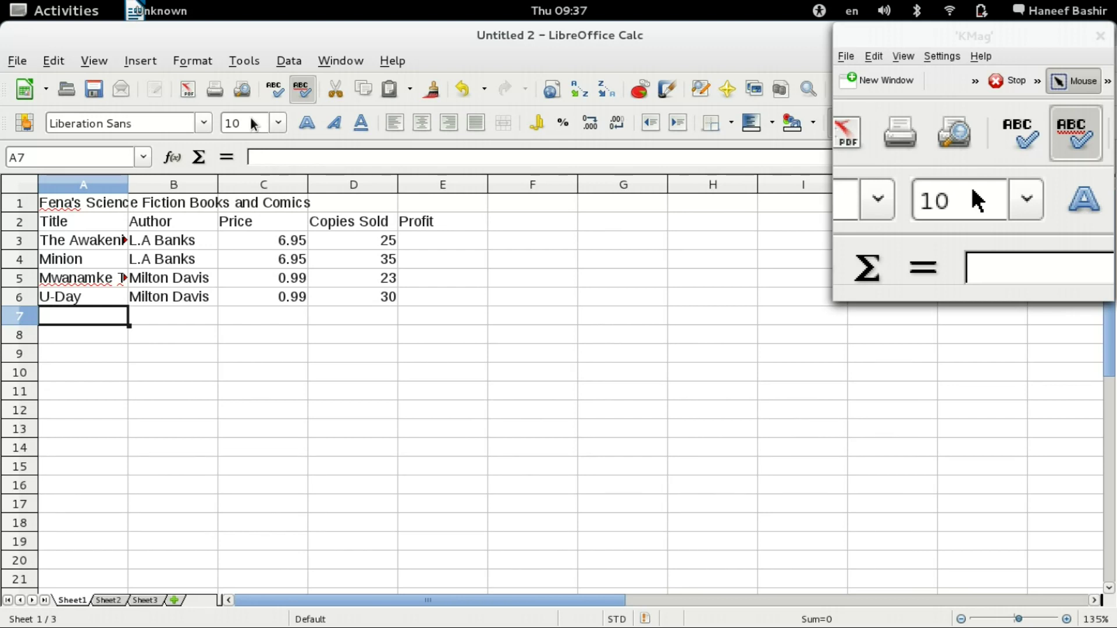
Add Meji Book One by Milton Davis at 5.99 with 30 copies sold.
{"action": "type", "text": "Meji Book "}
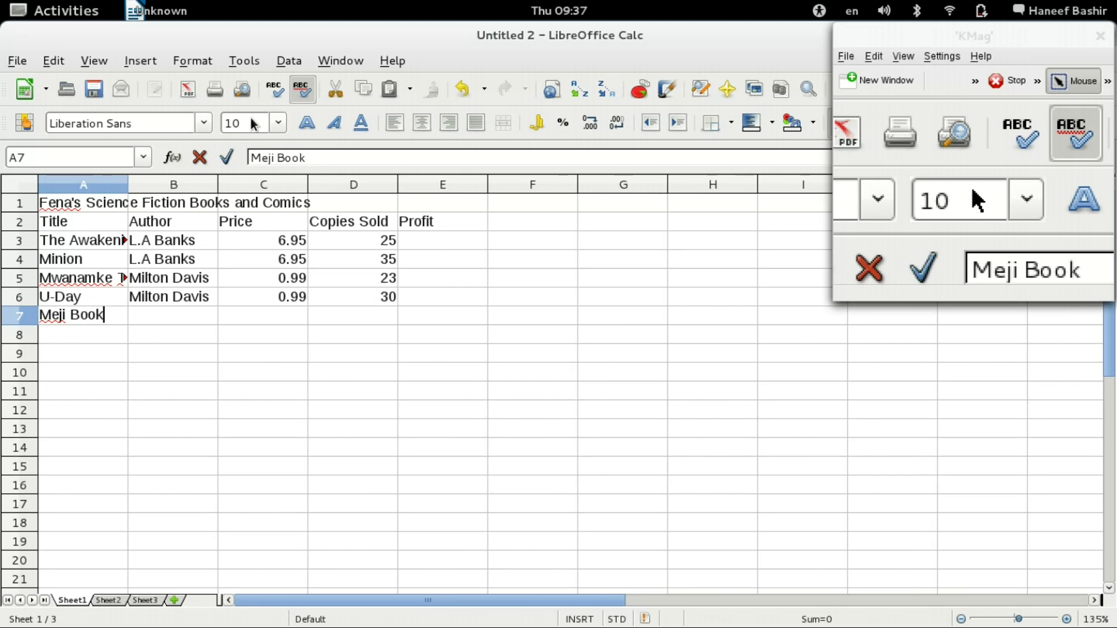
{"action": "type", "text": "One"}
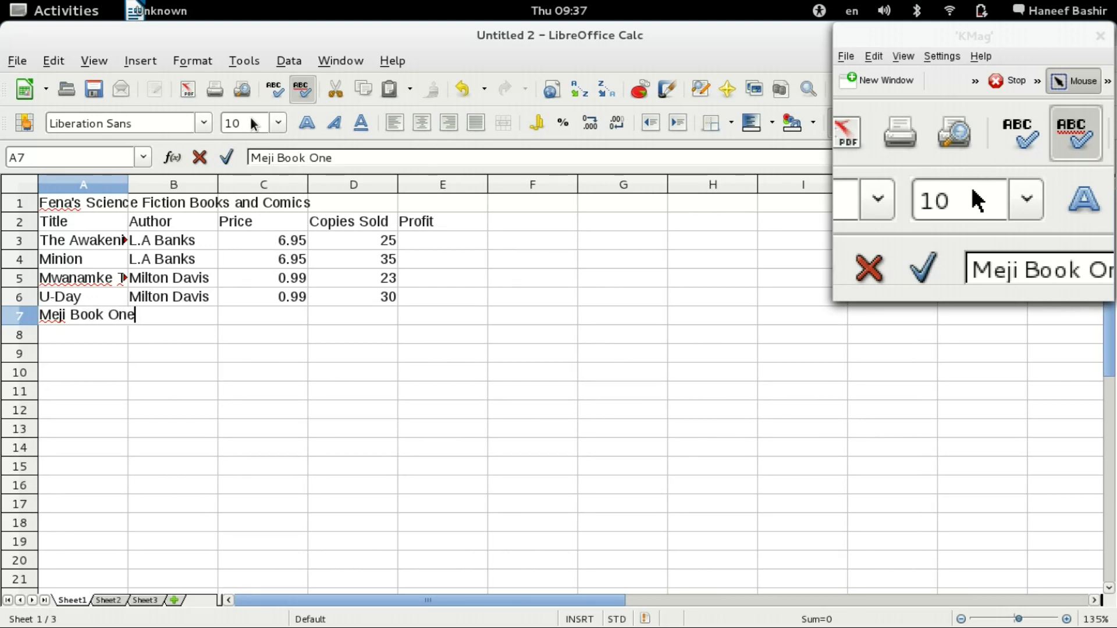
{"action": "key", "text": "Tab"}
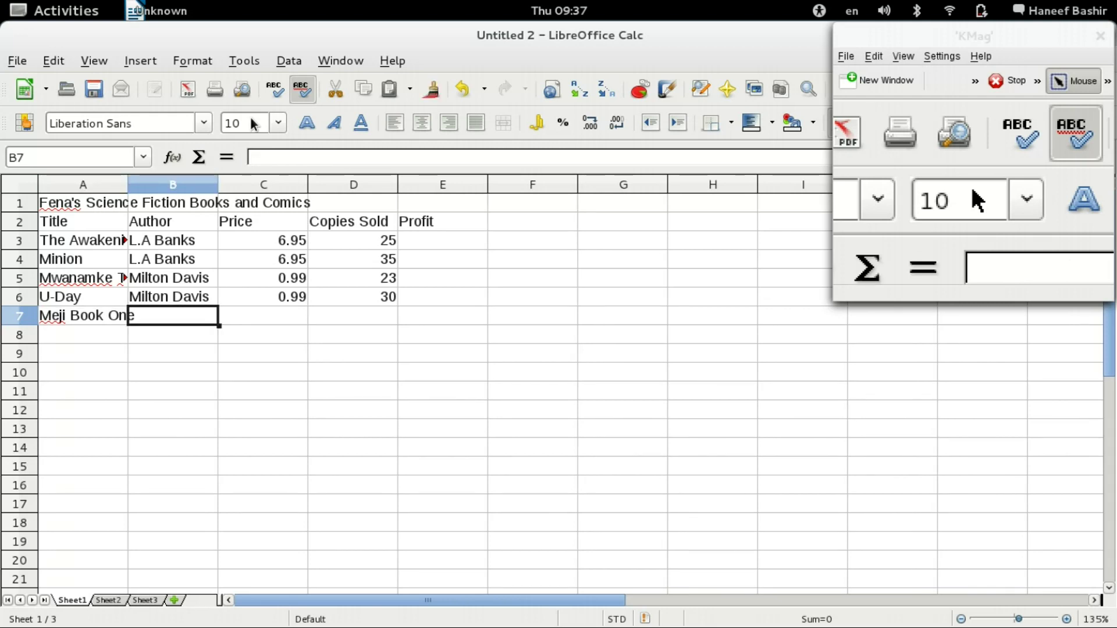
{"action": "type", "text": "M"}
{"action": "key", "text": "Tab"}
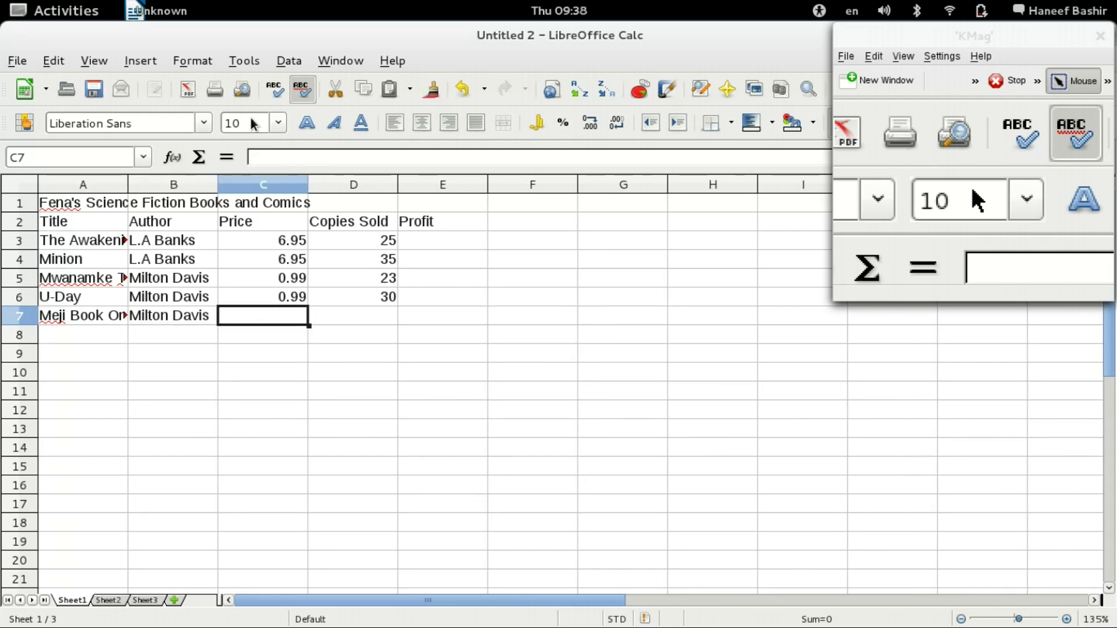
{"action": "type", "text": "5.99"}
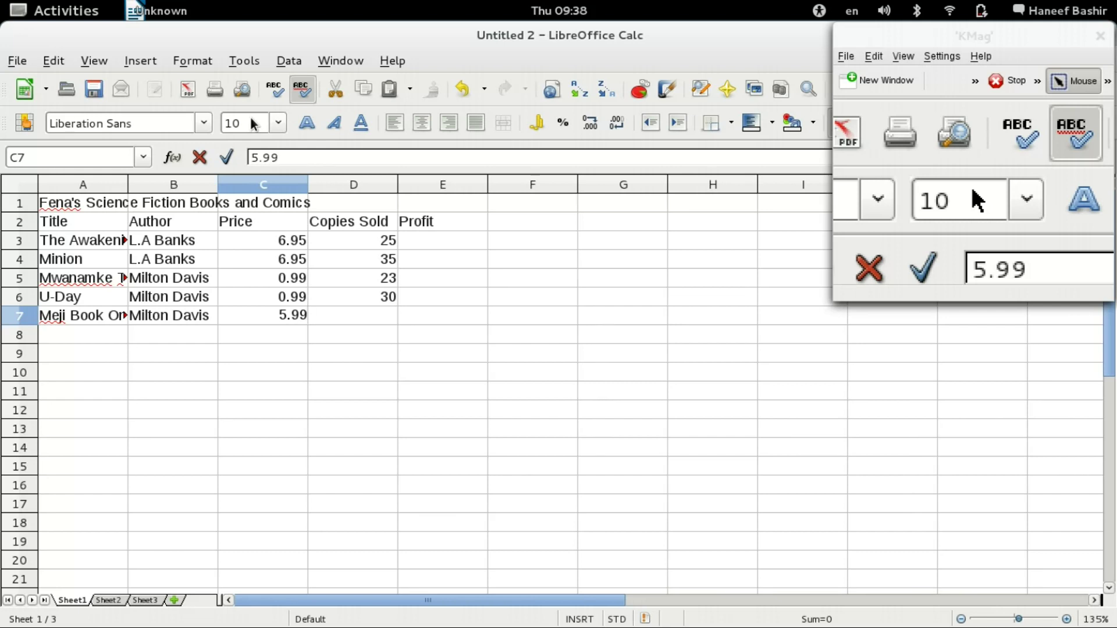
{"action": "key", "text": "Tab"}
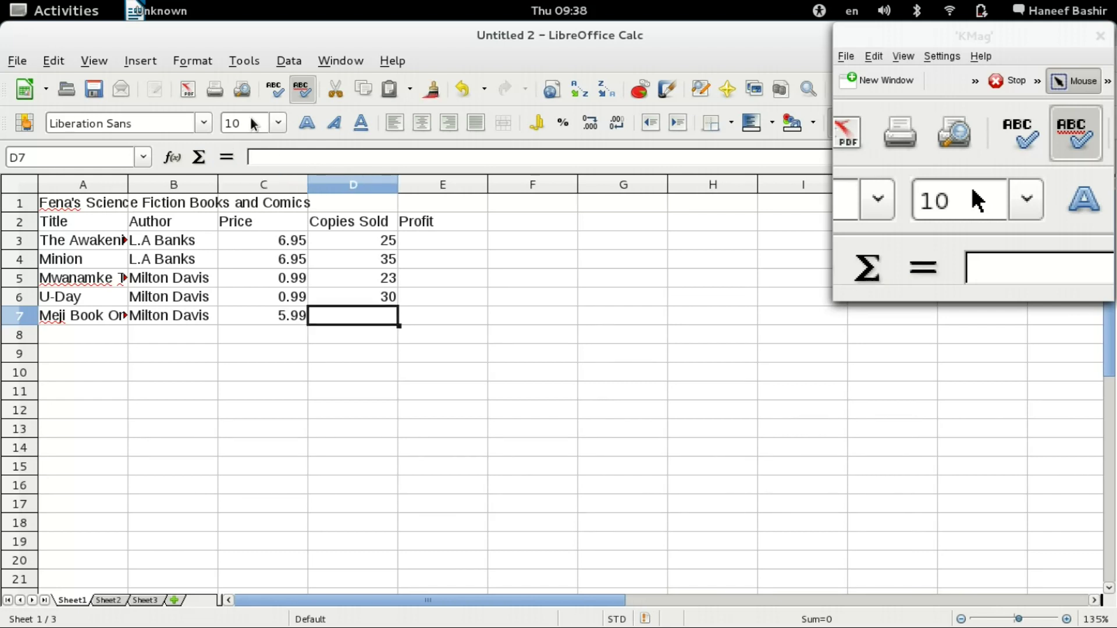
{"action": "type", "text": "30"}
{"action": "key", "text": "Return"}
{"action": "type", "text": "Me"}
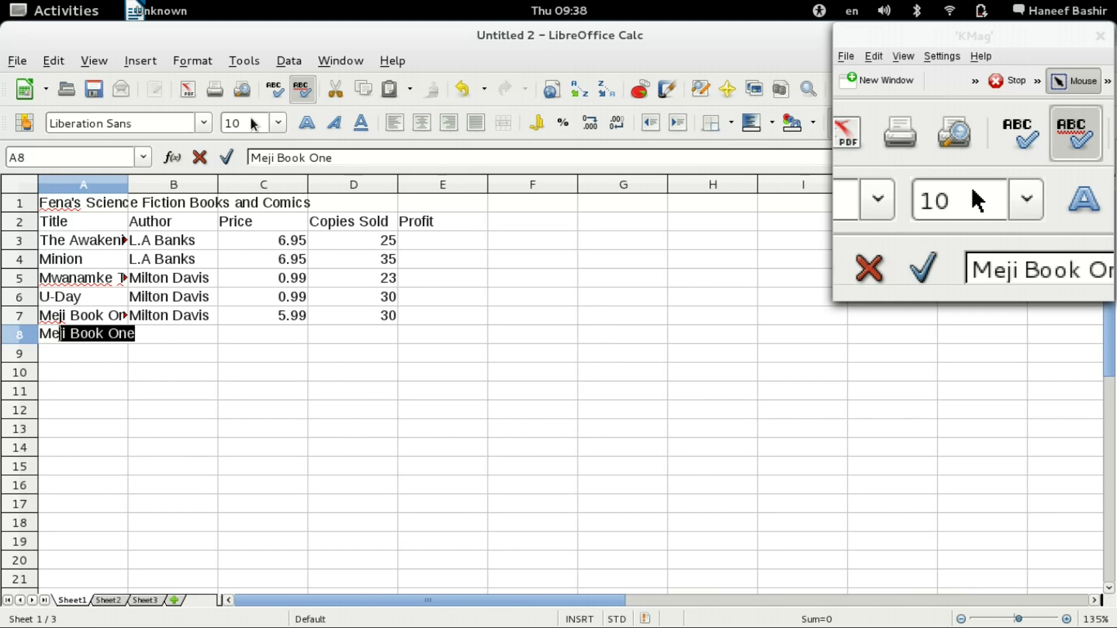
Finish the Meji Book Two row and add the Shadow Walker row by L.A Banks, fixing its price.
{"action": "type", "text": "ji Book Two"}
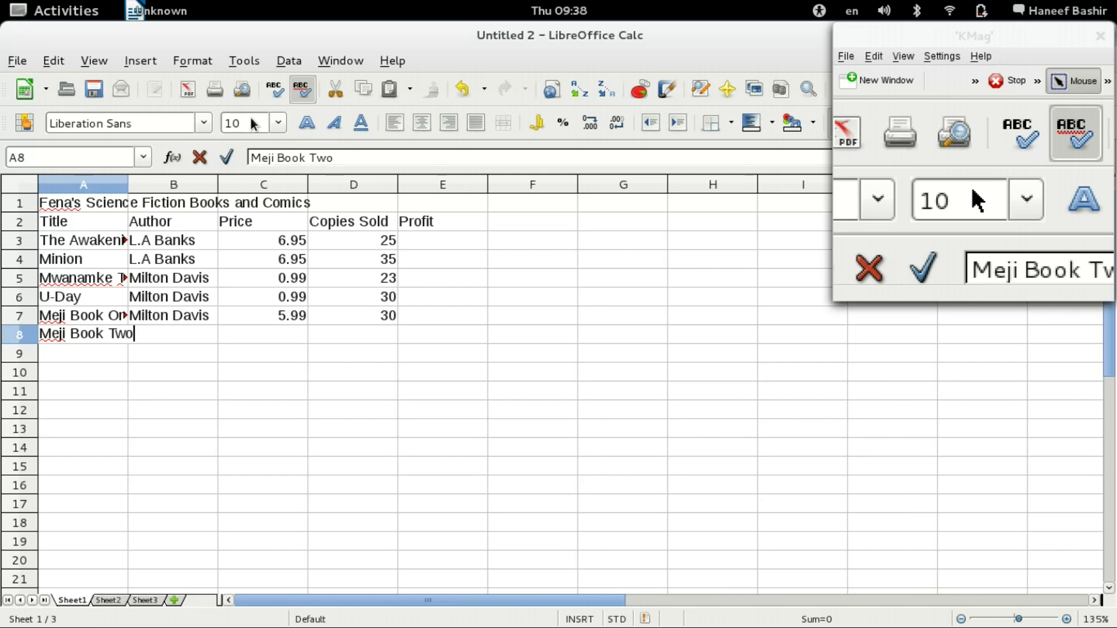
{"action": "key", "text": "Tab"}
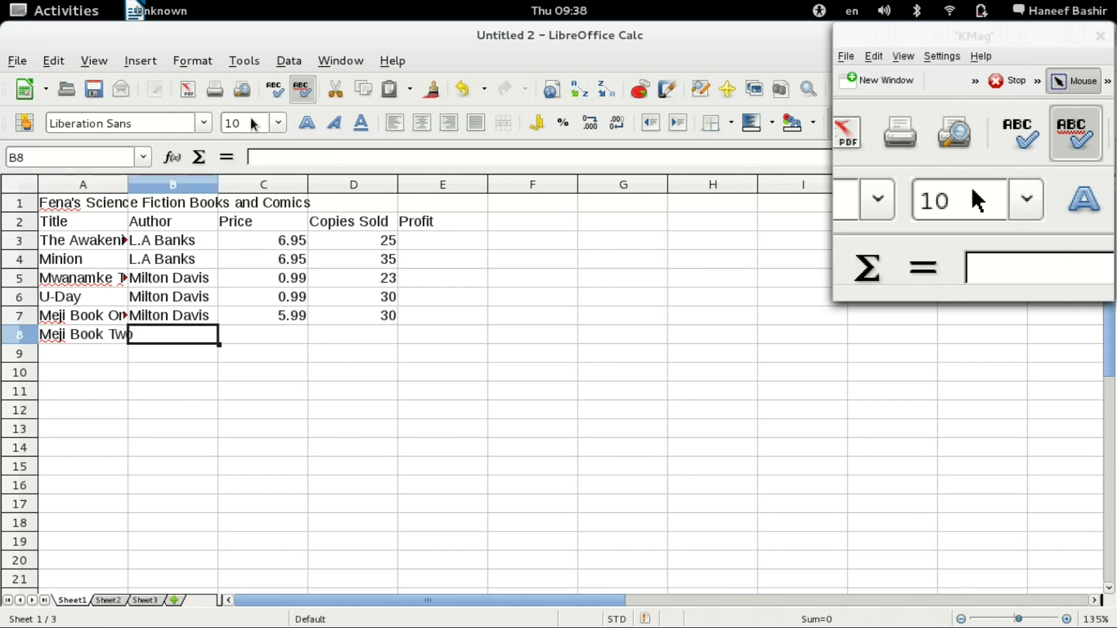
{"action": "type", "text": "Milton Davis"}
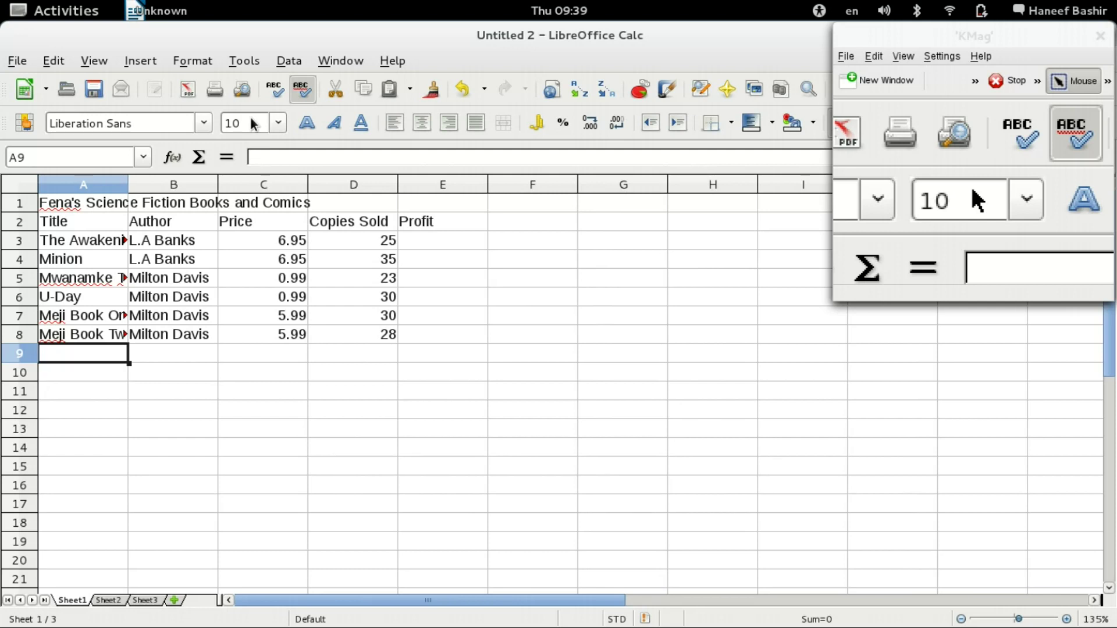
{"action": "type", "text": "S"}
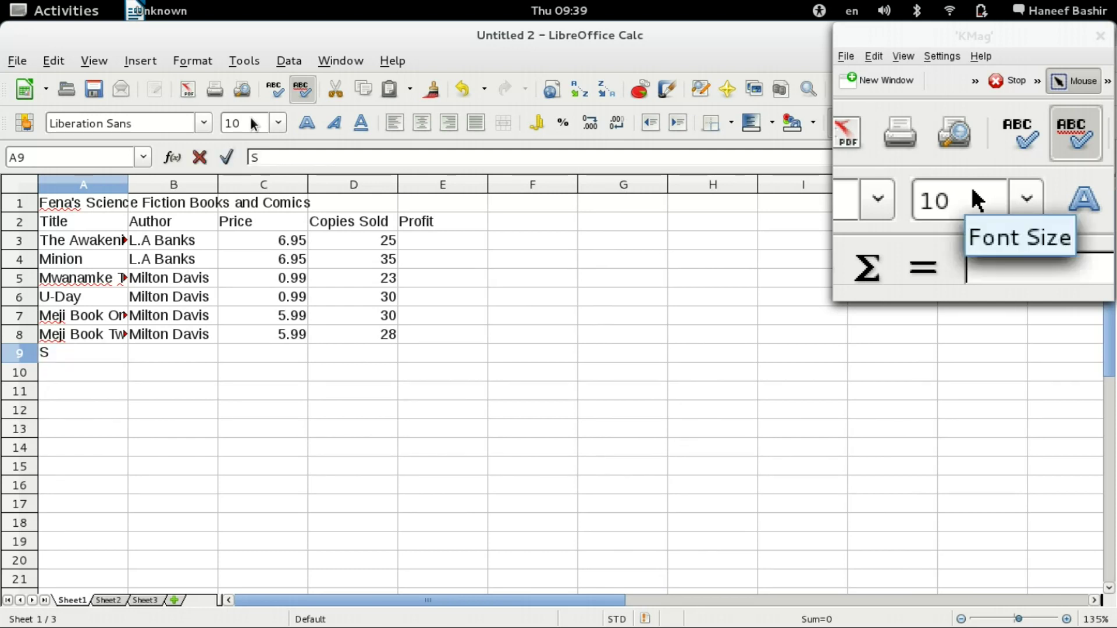
{"action": "type", "text": "hadow"}
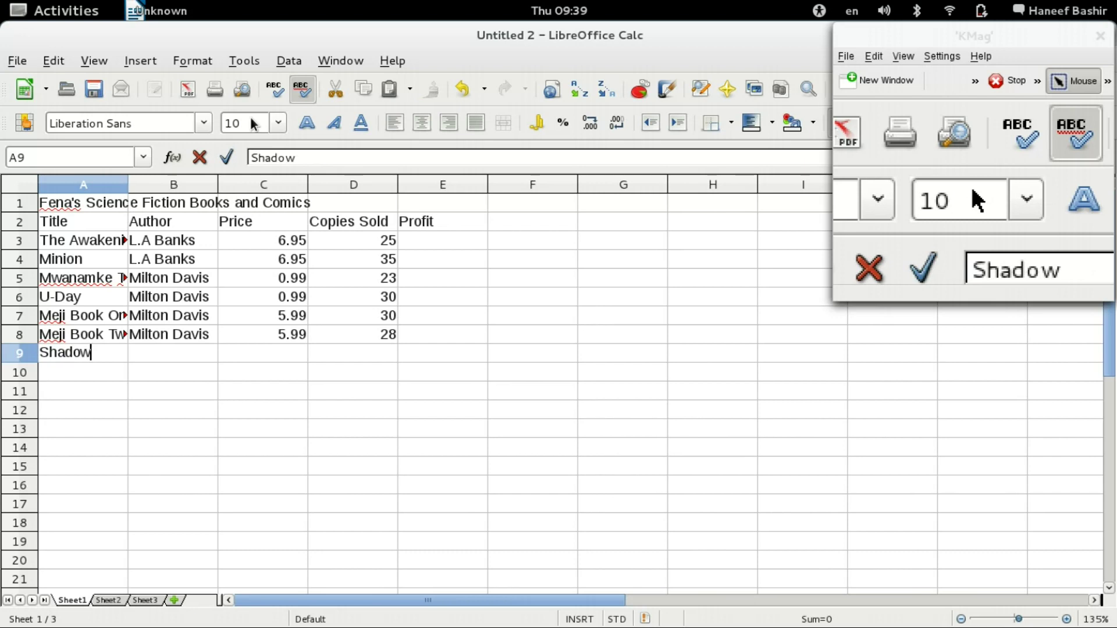
{"action": "type", "text": " Walker"}
{"action": "key", "text": "Tab"}
{"action": "type", "text": "L.A Banks"}
{"action": "key", "text": "Tab"}
{"action": "type", "text": "495"}
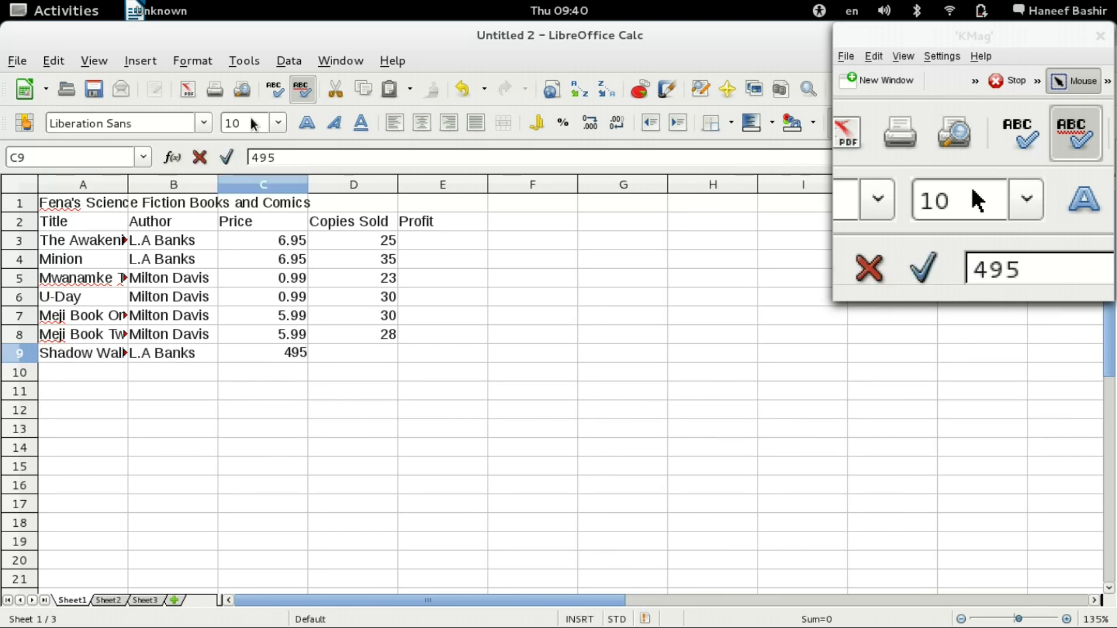
{"action": "key", "text": "BackSpace"}
{"action": "key", "text": "BackSpace"}
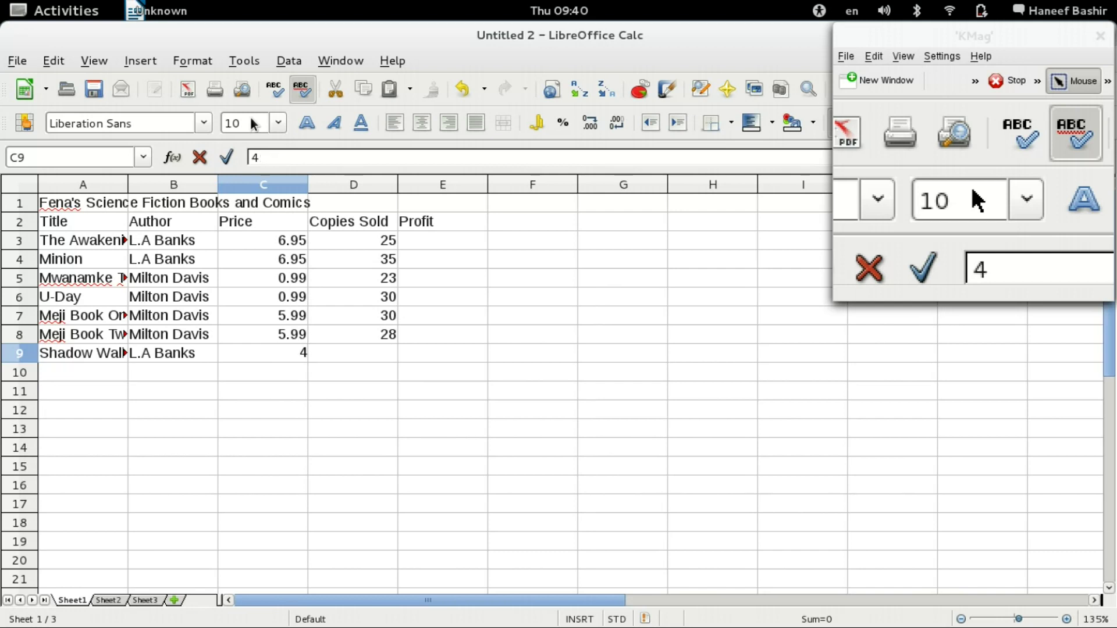
{"action": "type", "text": ".95"}
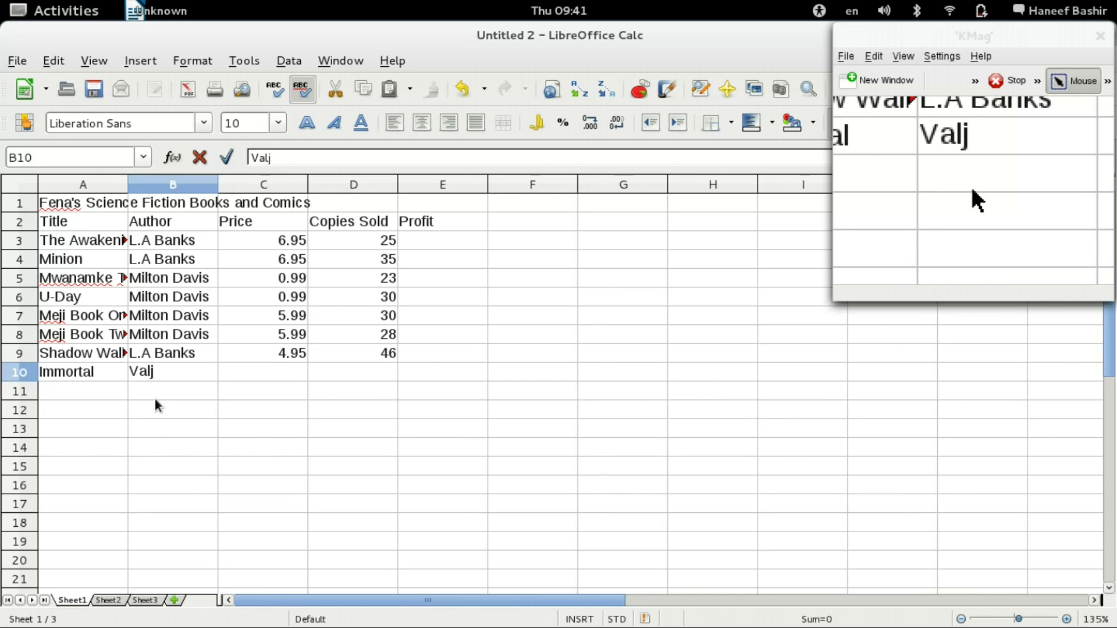
{"action": "type", "text": "ea"}
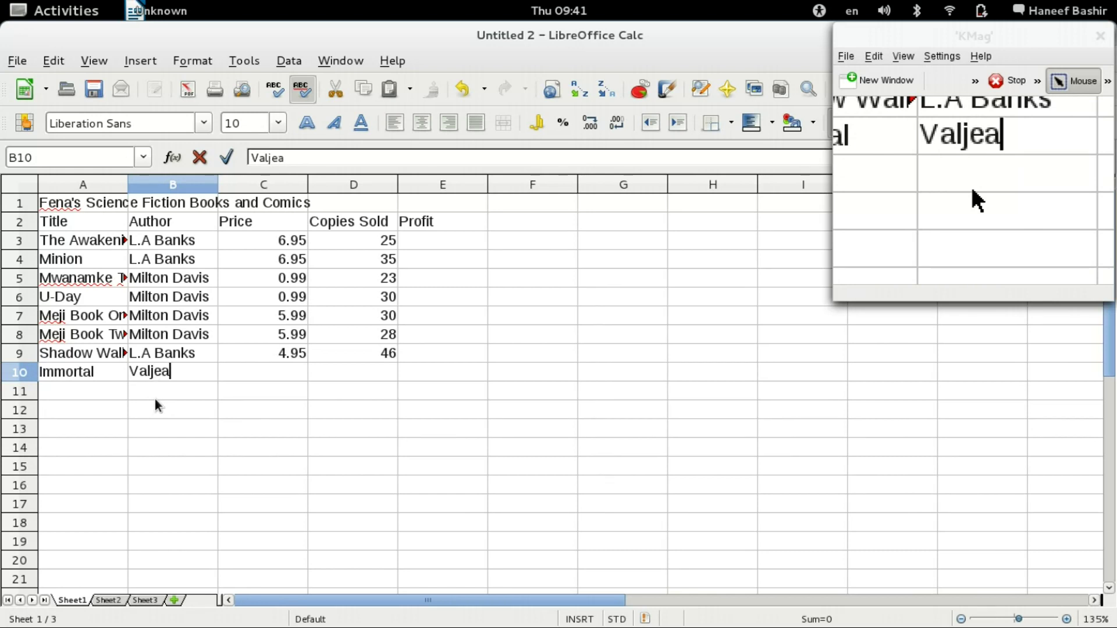
{"action": "type", "text": "nne"}
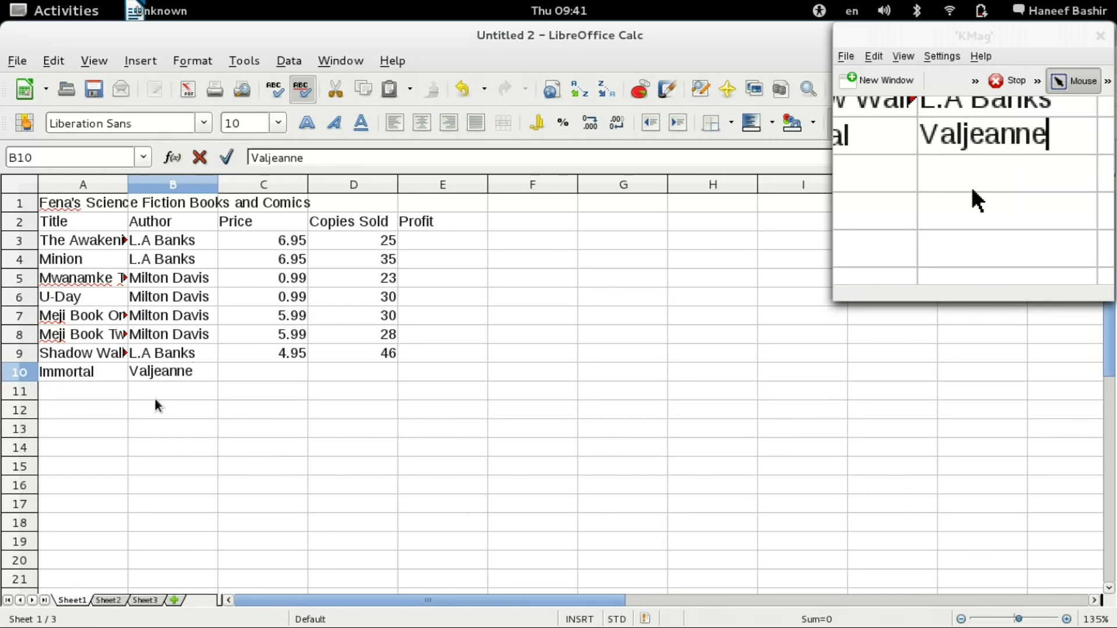
{"action": "type", "text": " J"}
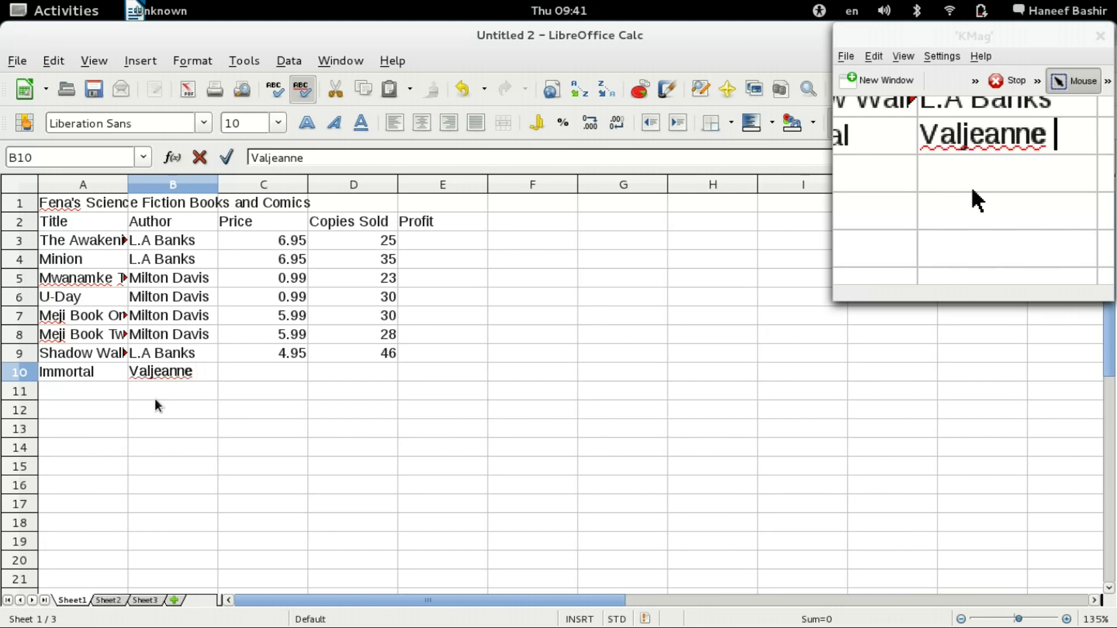
{"action": "type", "text": "eff"}
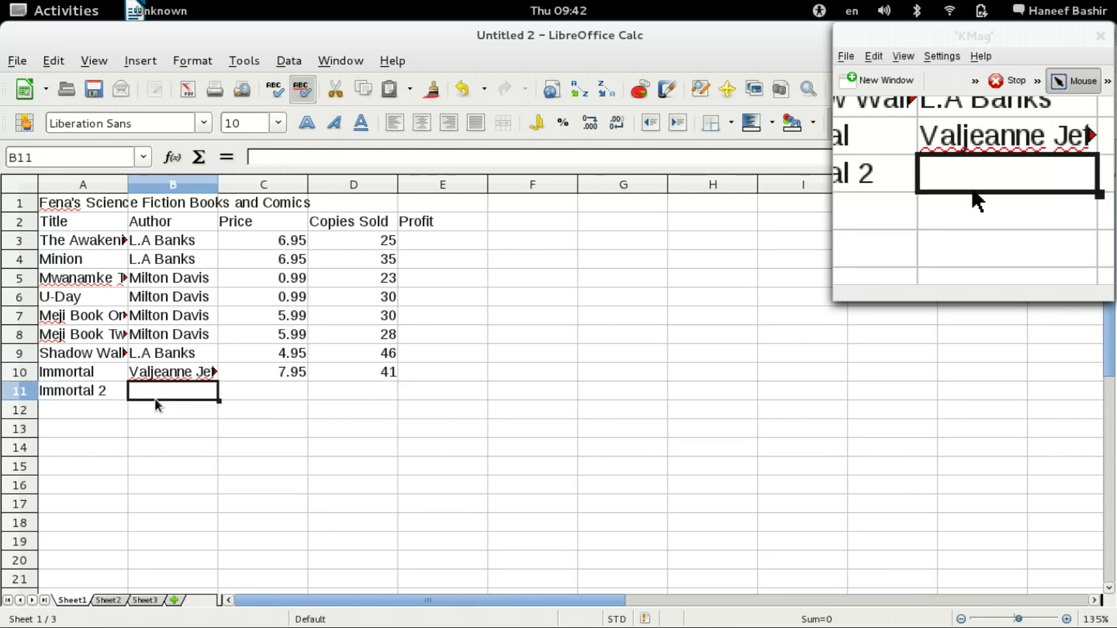
Fill the Immortal 2 row with the suggested author, price 7.95 and 25 copies.
{"action": "type", "text": "V"}
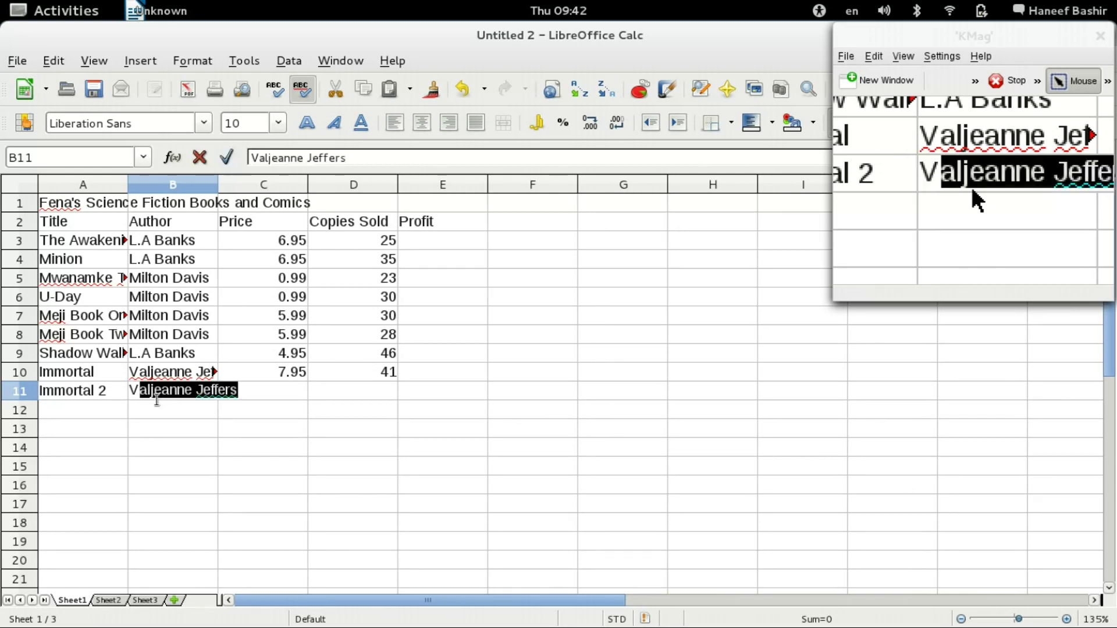
{"action": "key", "text": "Tab"}
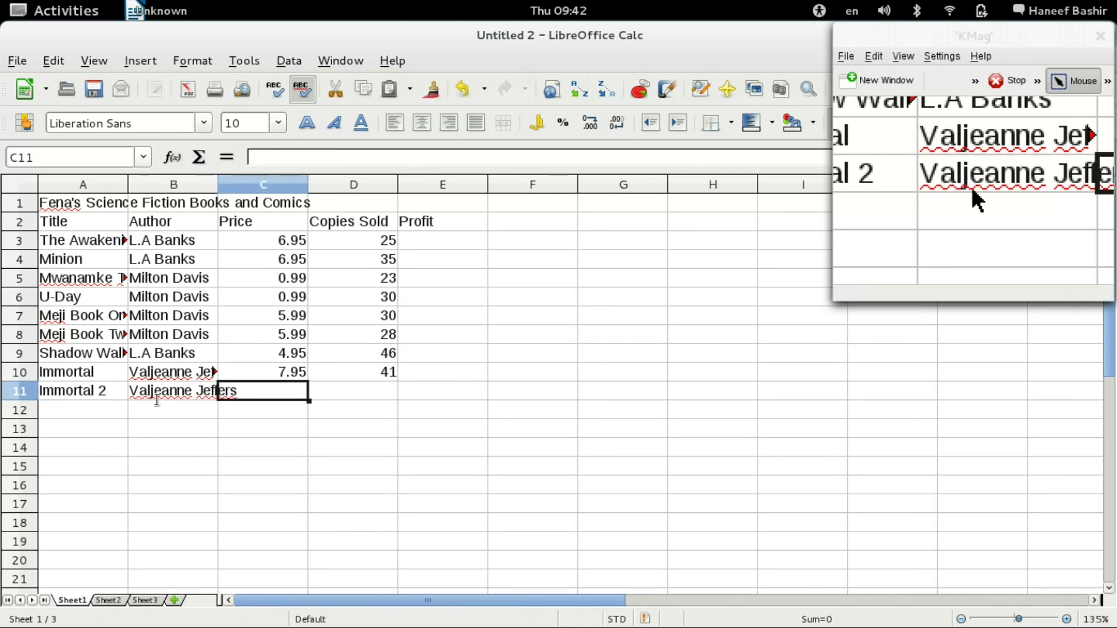
{"action": "type", "text": "7."}
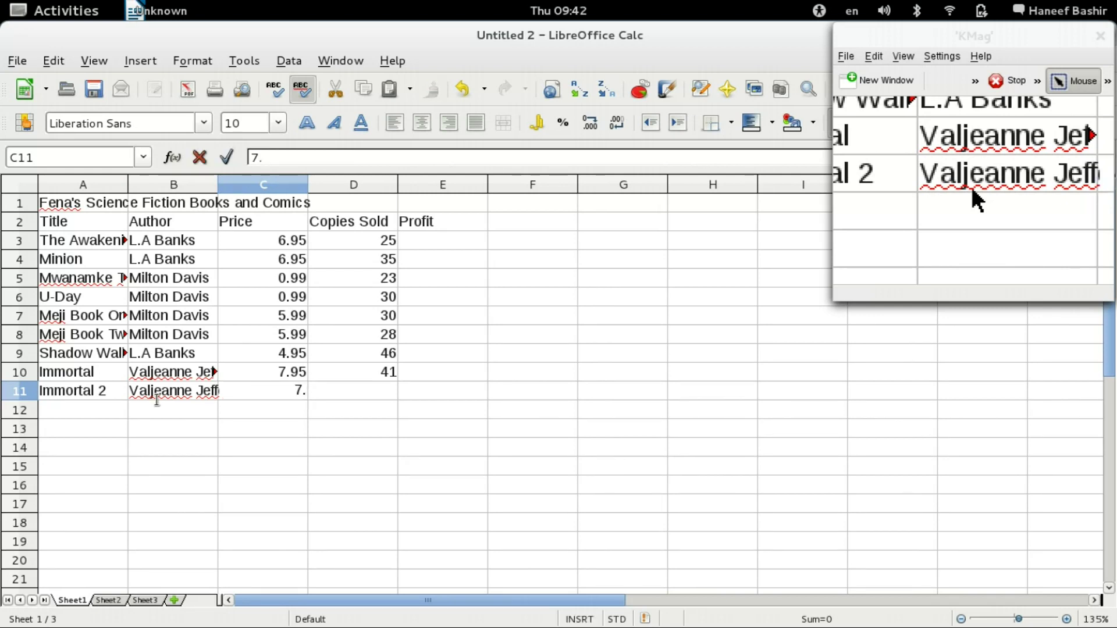
{"action": "type", "text": "95"}
{"action": "key", "text": "Tab"}
{"action": "type", "text": "25"}
{"action": "key", "text": "Return"}
Add 'Star Wars: Lost Tribe of the Sith #1' by John Jackson at 0.25, 204 copies.
{"action": "type", "text": "Star"}
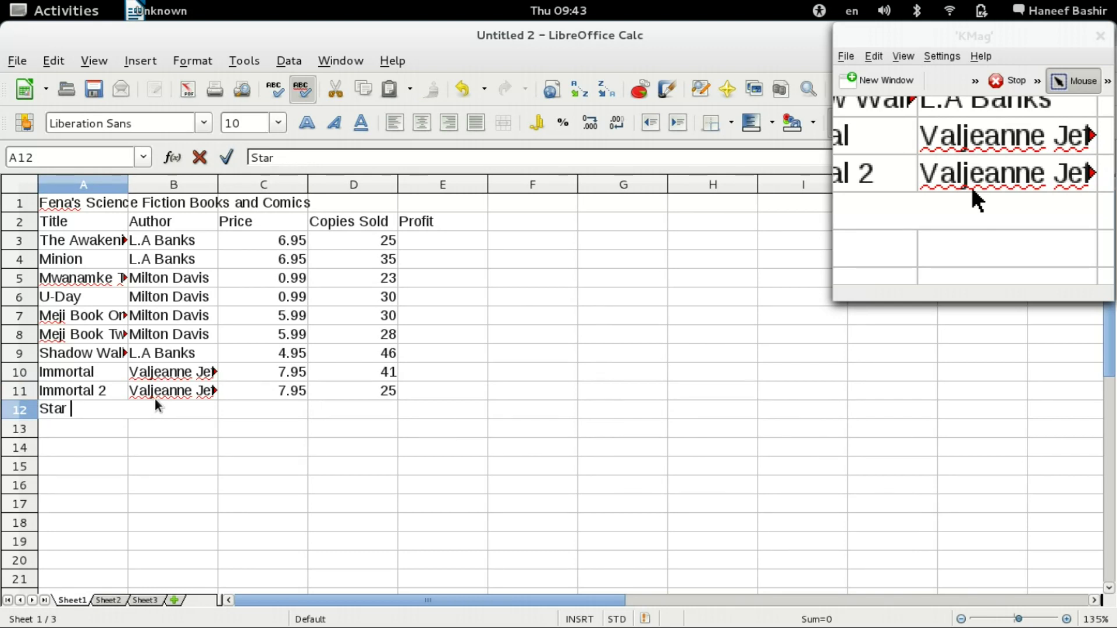
{"action": "type", "text": " Wars"}
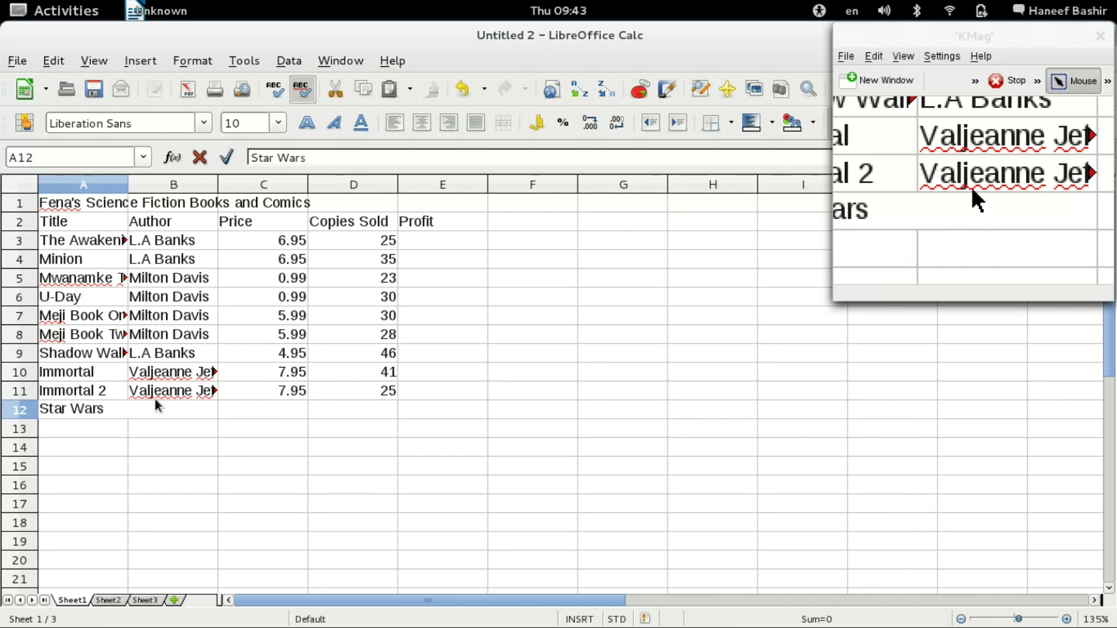
{"action": "type", "text": ": Lost Tribe of the Sith #1"}
{"action": "key", "text": "Tab"}
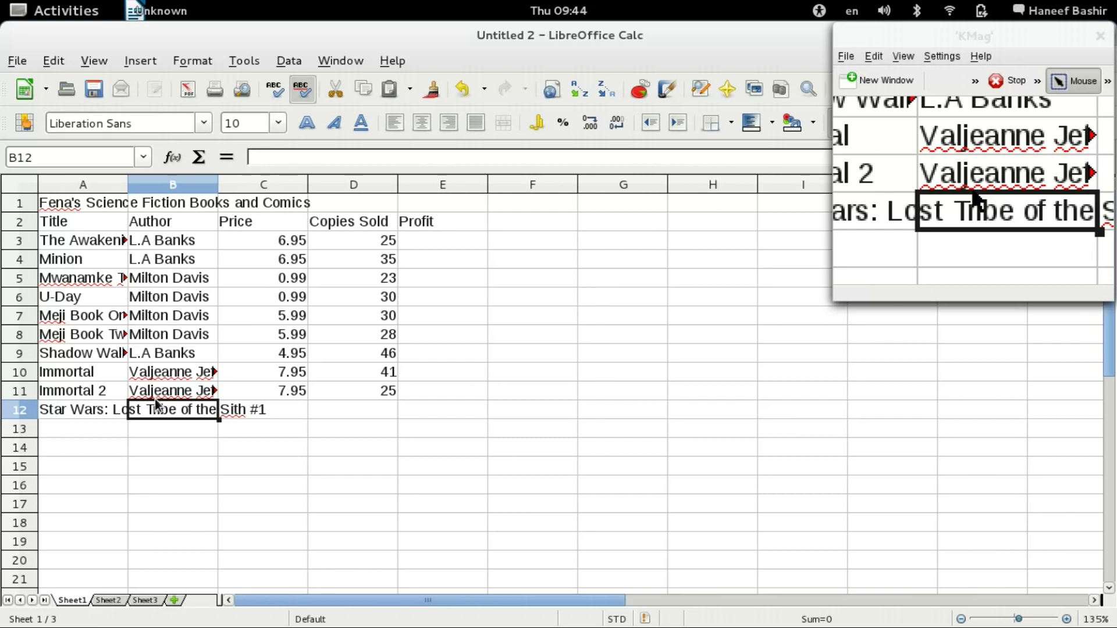
{"action": "type", "text": "J"}
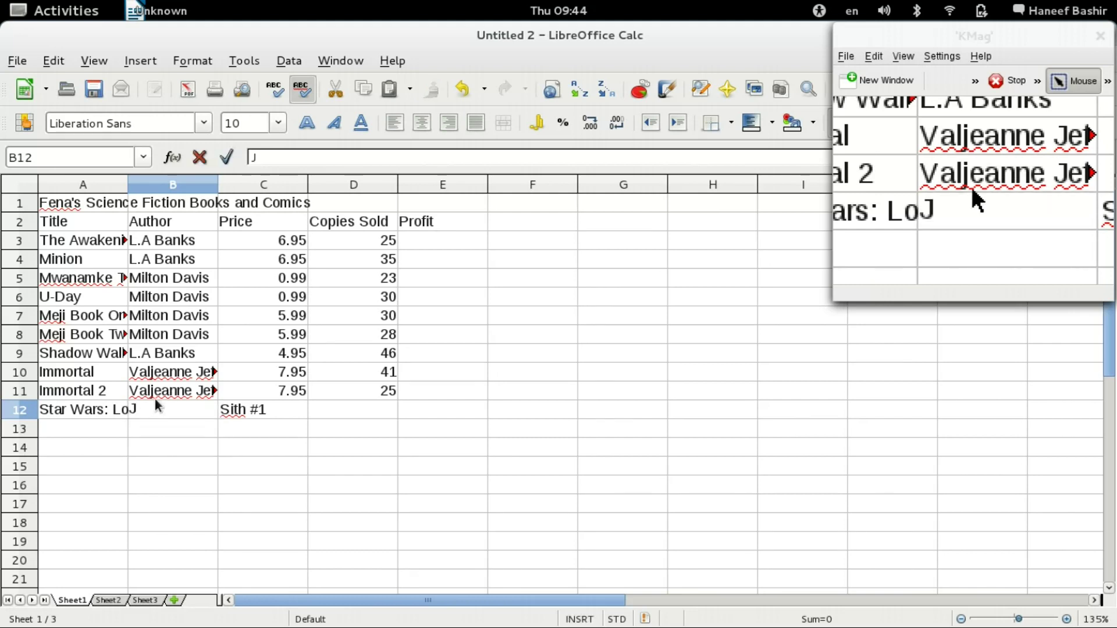
{"action": "type", "text": "o"}
{"action": "type", "text": "hn Jackson"}
{"action": "key", "text": "Tab"}
{"action": "type", "text": "0.25"}
{"action": "key", "text": "Tab"}
{"action": "type", "text": "204"}
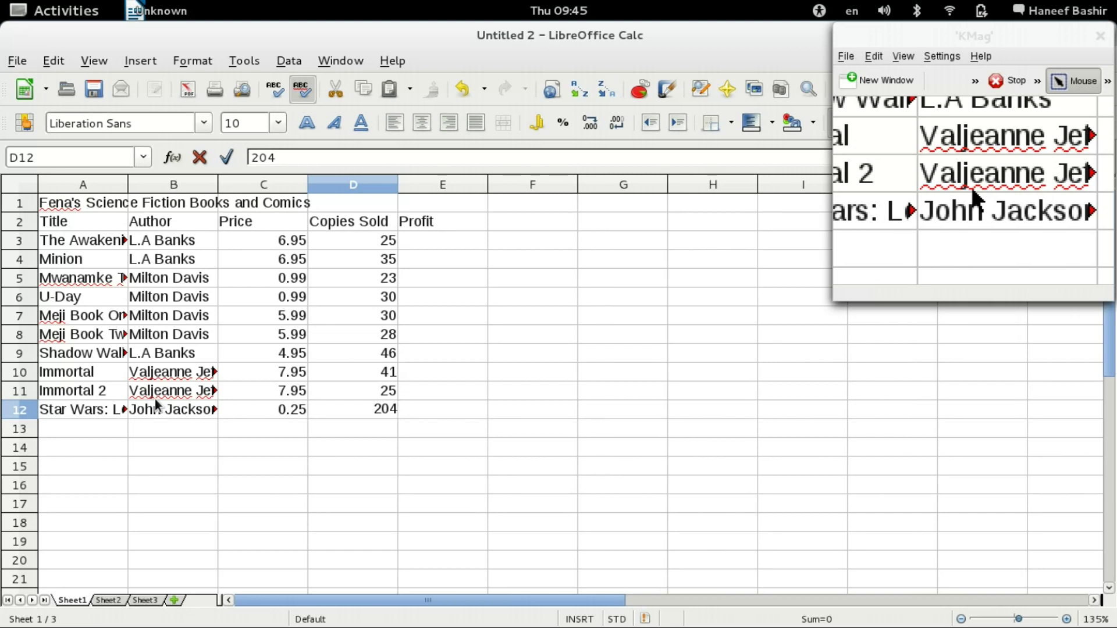
{"action": "key", "text": "Return"}
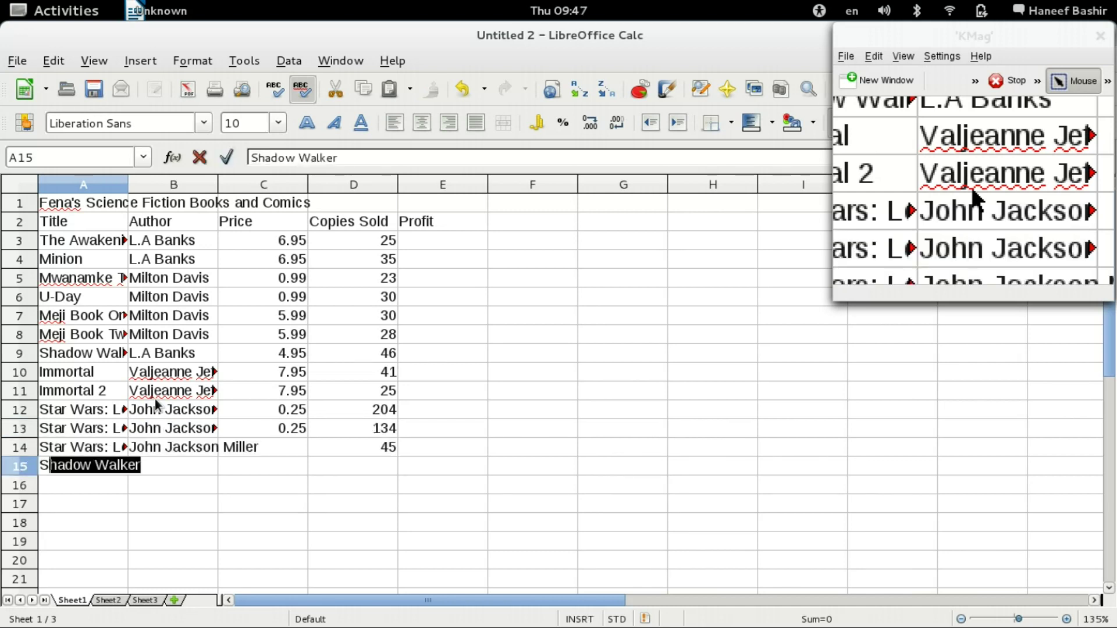
Enter the last rows, ending with the Warriors title at 5.45, 56 copies, and correct its spelling.
{"action": "type", "text": "t"}
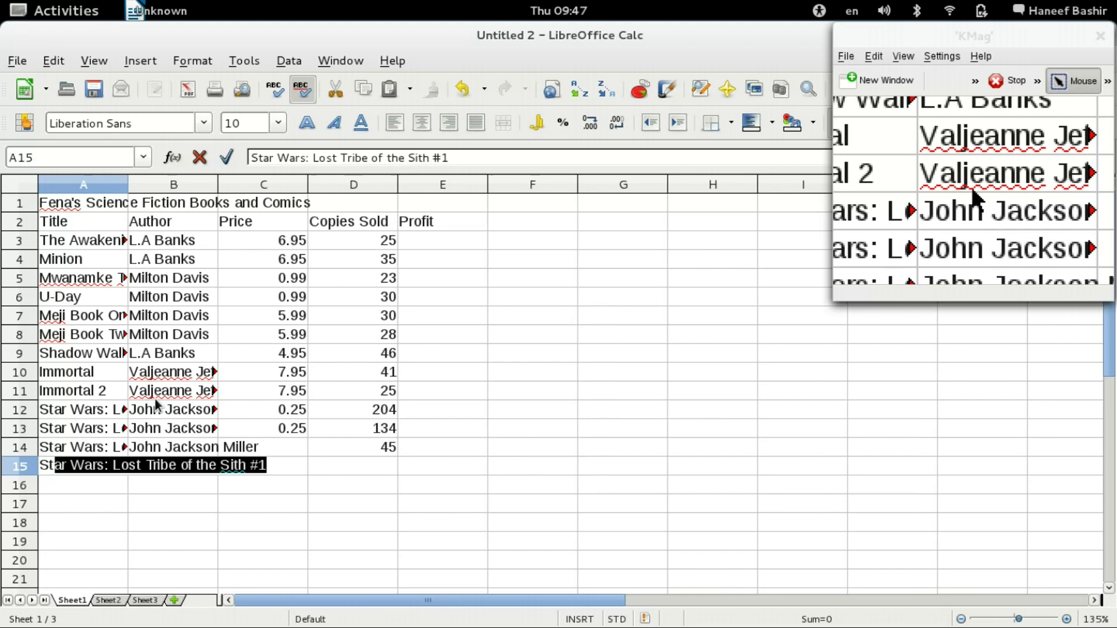
{"action": "key", "text": "Return"}
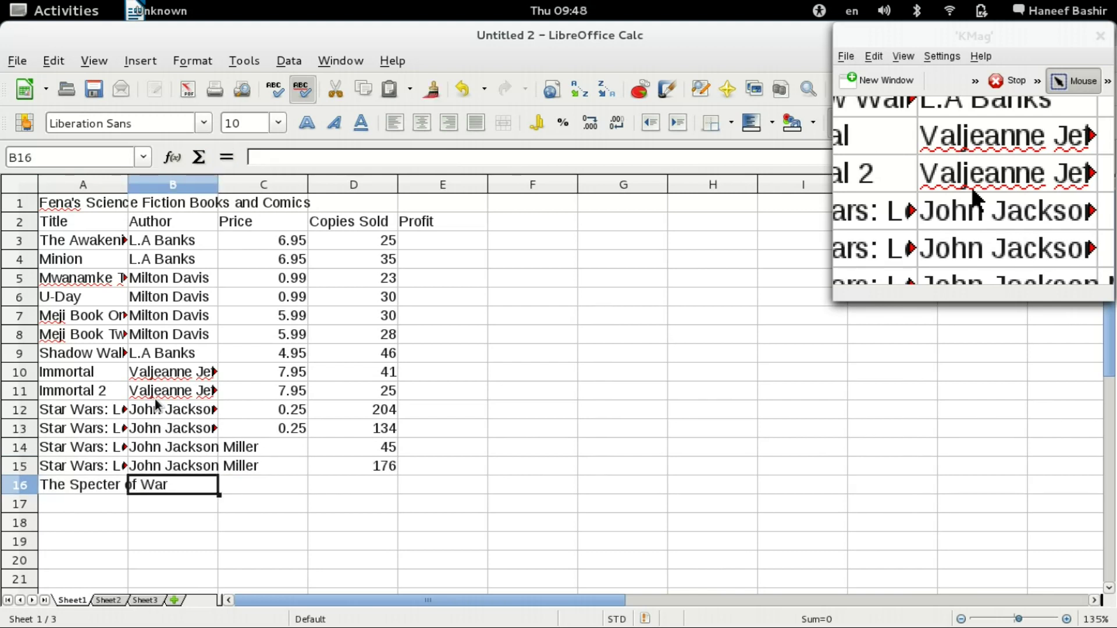
{"action": "type", "text": "Ang"}
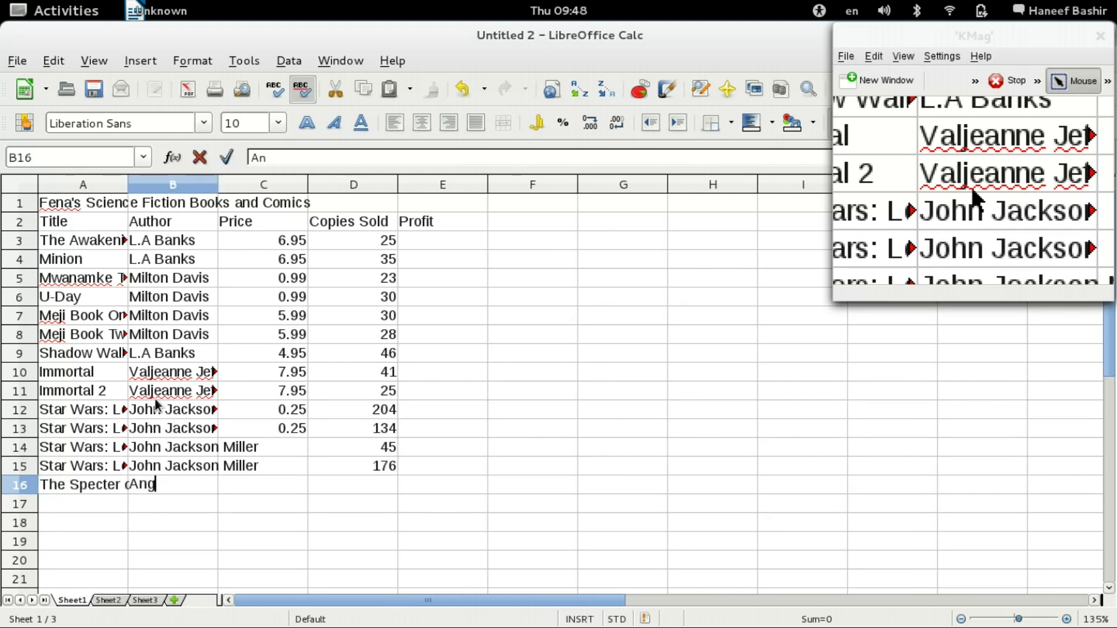
{"action": "type", "text": "e"}
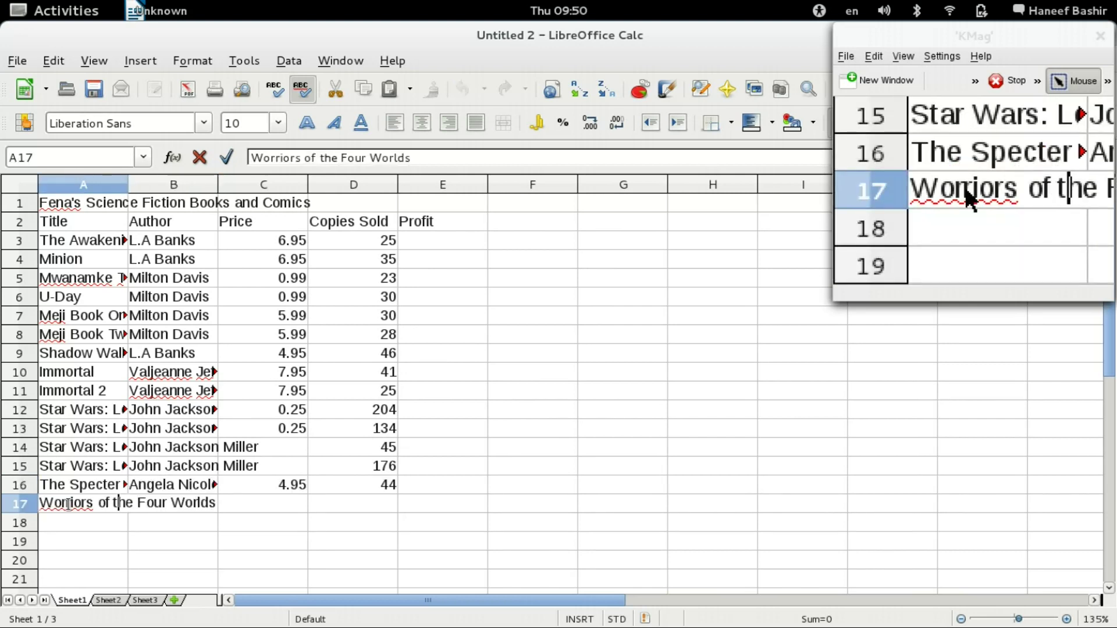
{"action": "right_click", "coordinate": [68, 503]}
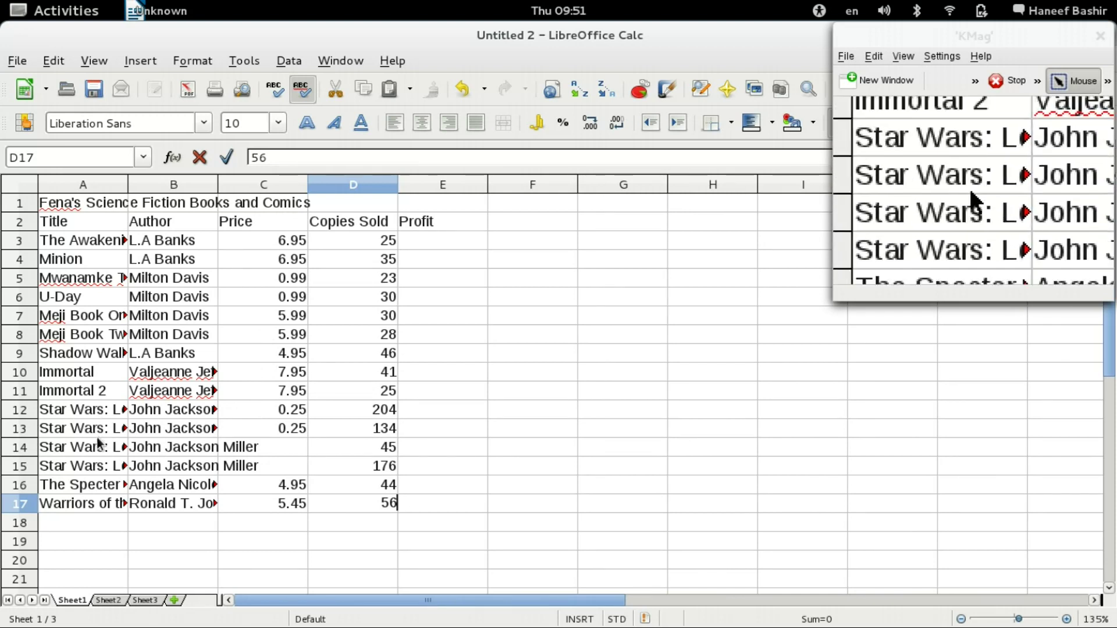
{"action": "left_click", "coordinate": [285, 429]}
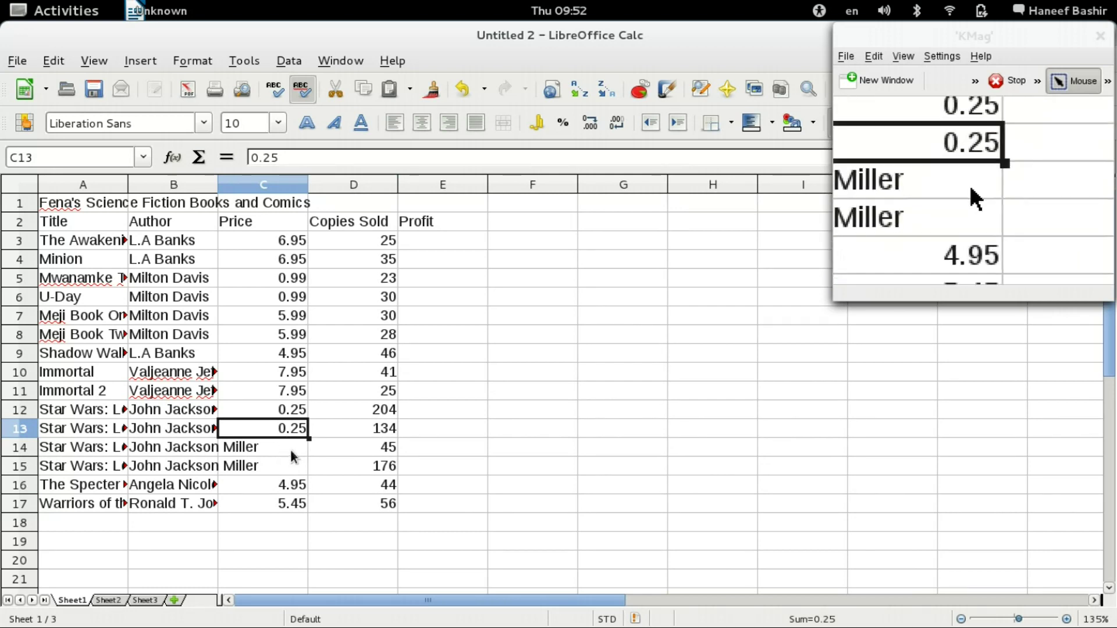
Fill the 0.25 price from C12:C13 down into C14 and C15.
{"action": "key", "text": "Down"}
{"action": "key", "text": "Down"}
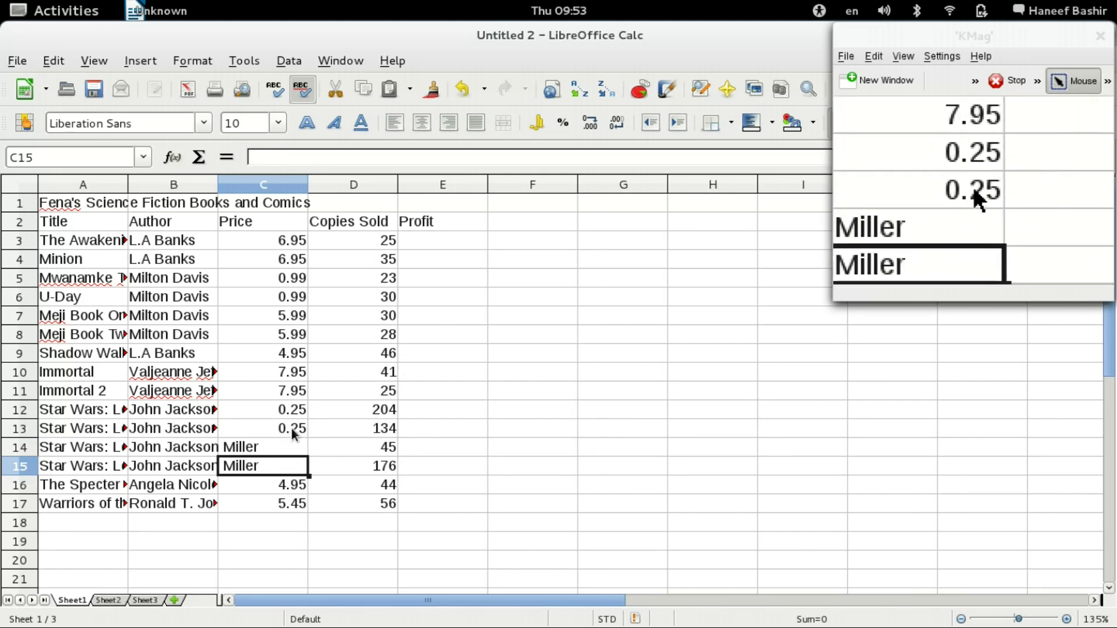
{"action": "left_click", "coordinate": [294, 433]}
{"action": "left_click", "coordinate": [293, 414]}
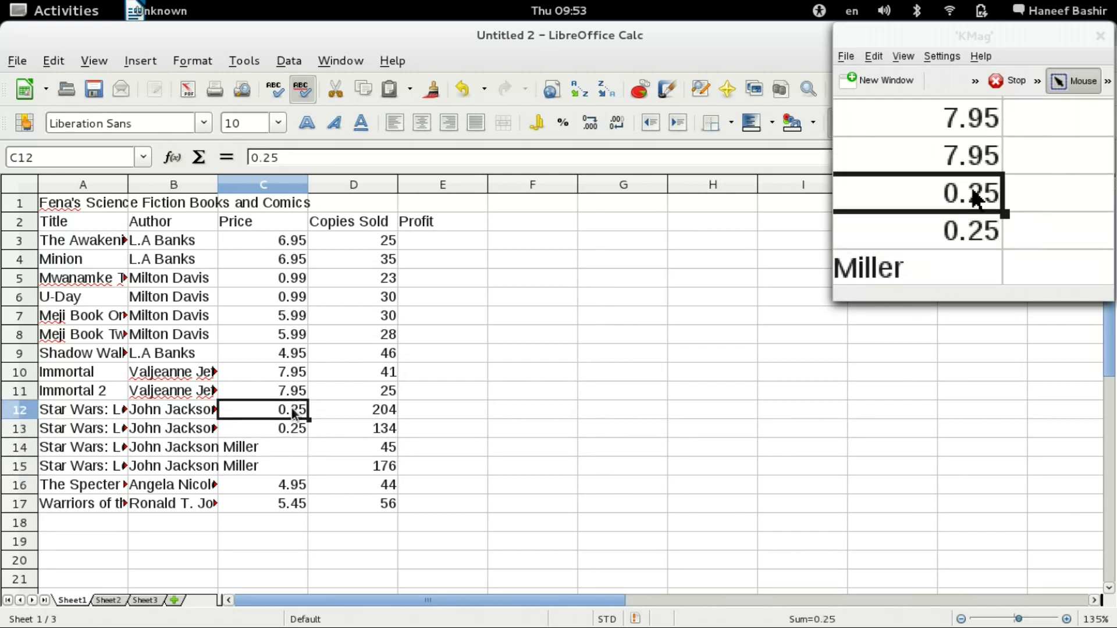
{"action": "left_click_drag", "start_coordinate": [294, 415], "coordinate": [294, 430]}
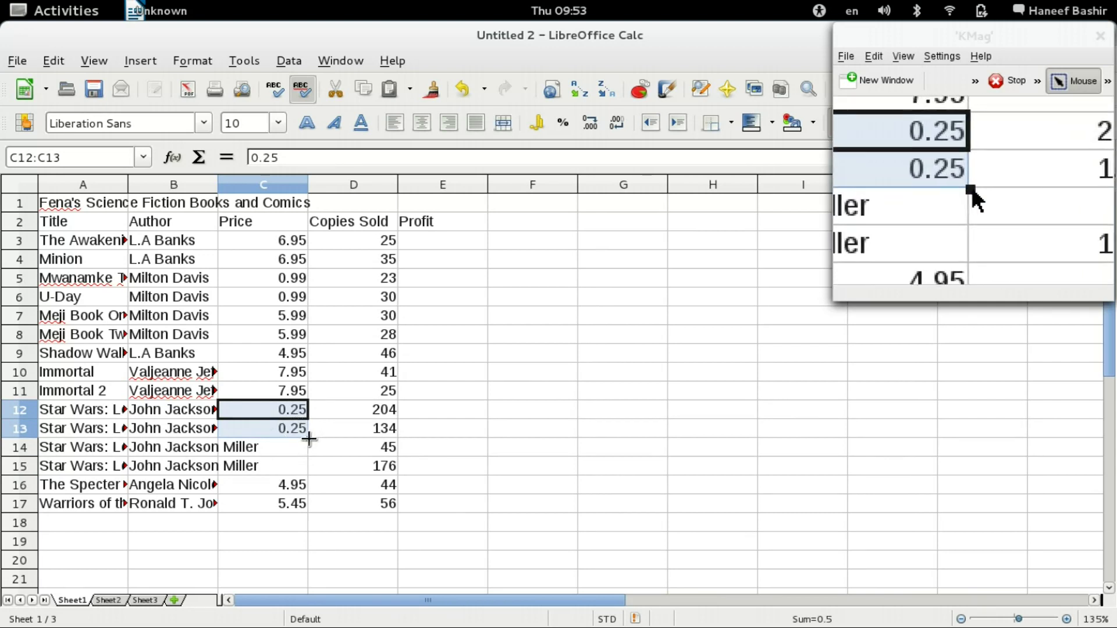
{"action": "left_click_drag", "start_coordinate": [308, 438], "coordinate": [306, 472]}
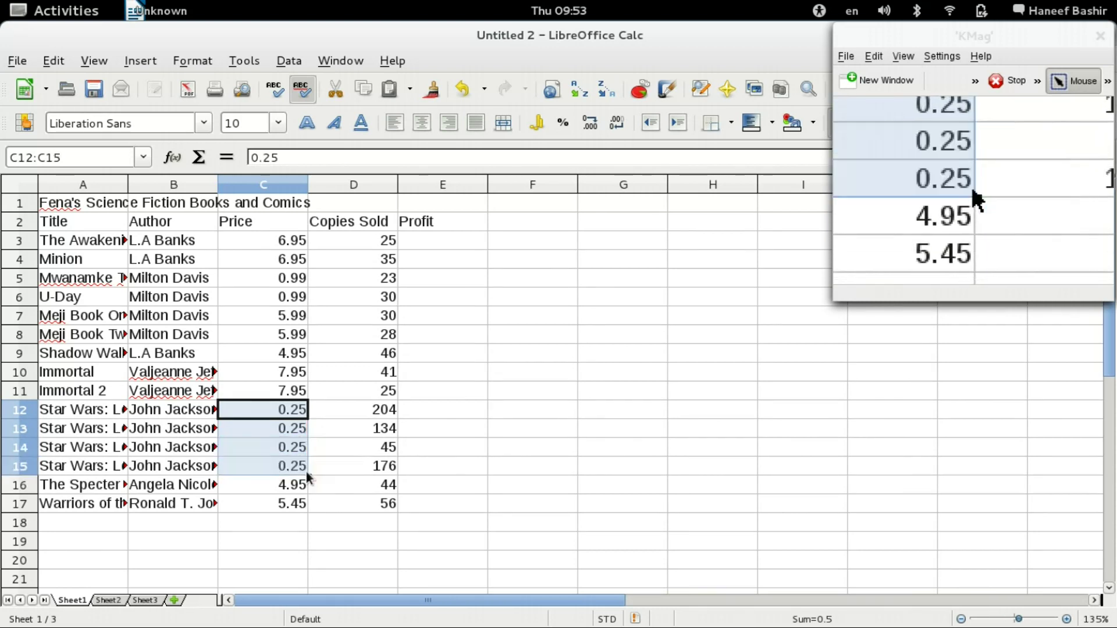
{"action": "left_click", "coordinate": [305, 447]}
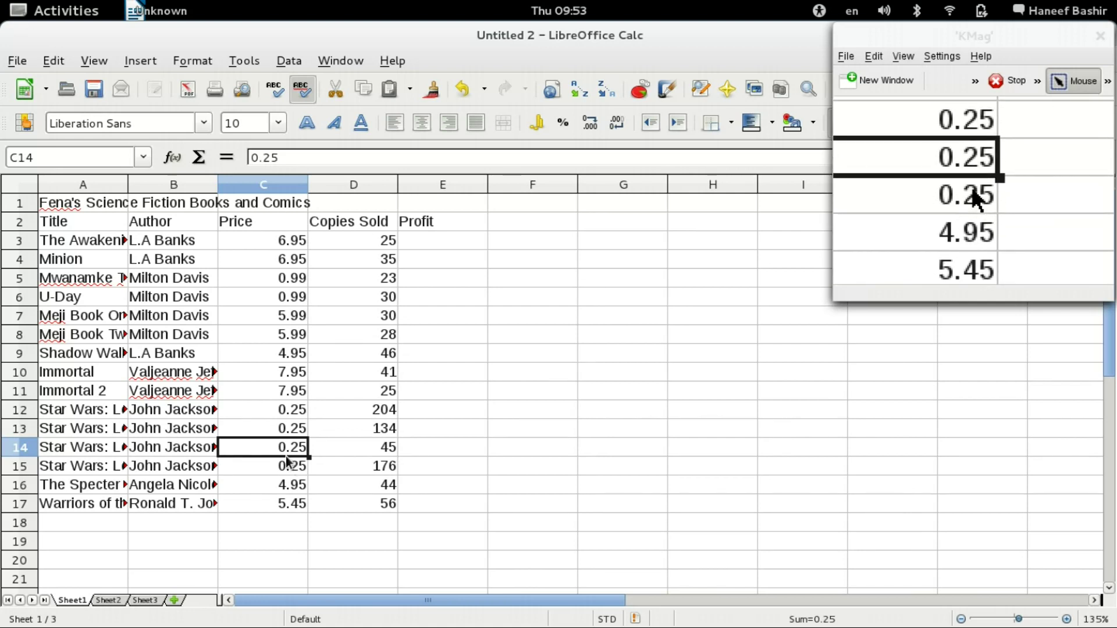
{"action": "right_click", "coordinate": [232, 379]}
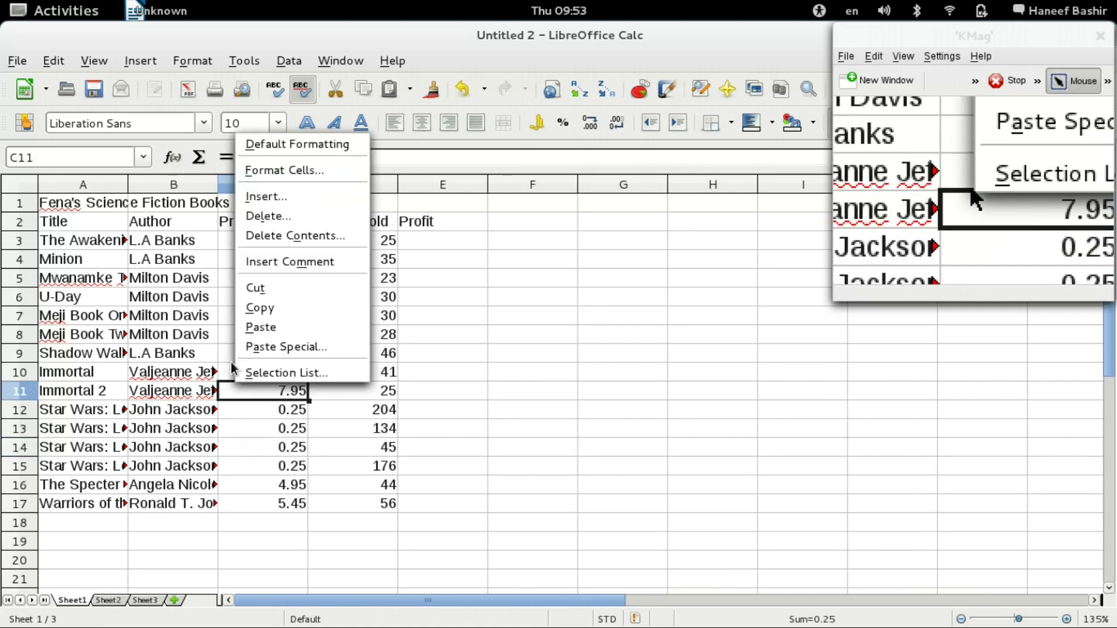
{"action": "left_click", "coordinate": [219, 306]}
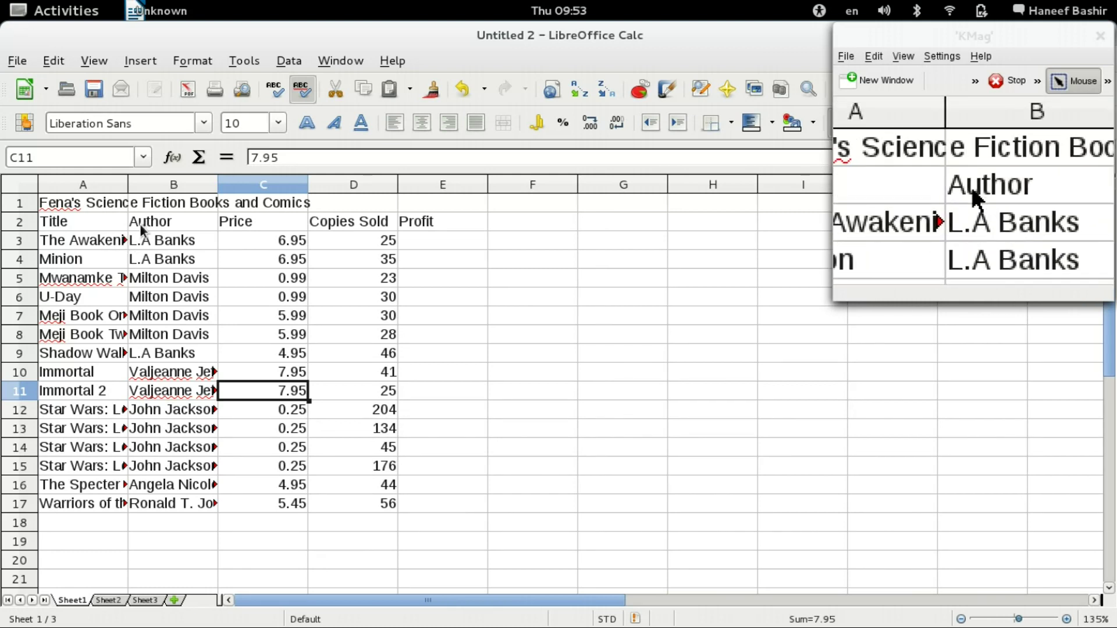
{"action": "left_click", "coordinate": [111, 243]}
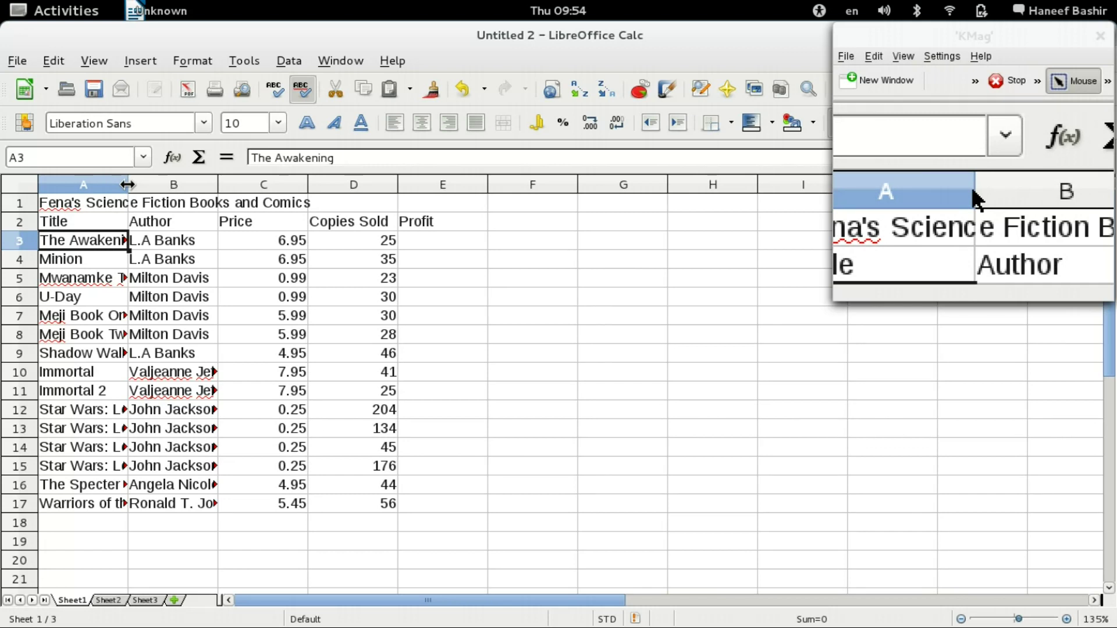
Undo manual widths on columns A and B, then autofit both to their longest title and author.
{"action": "left_click_drag", "start_coordinate": [128, 184], "coordinate": [346, 186]}
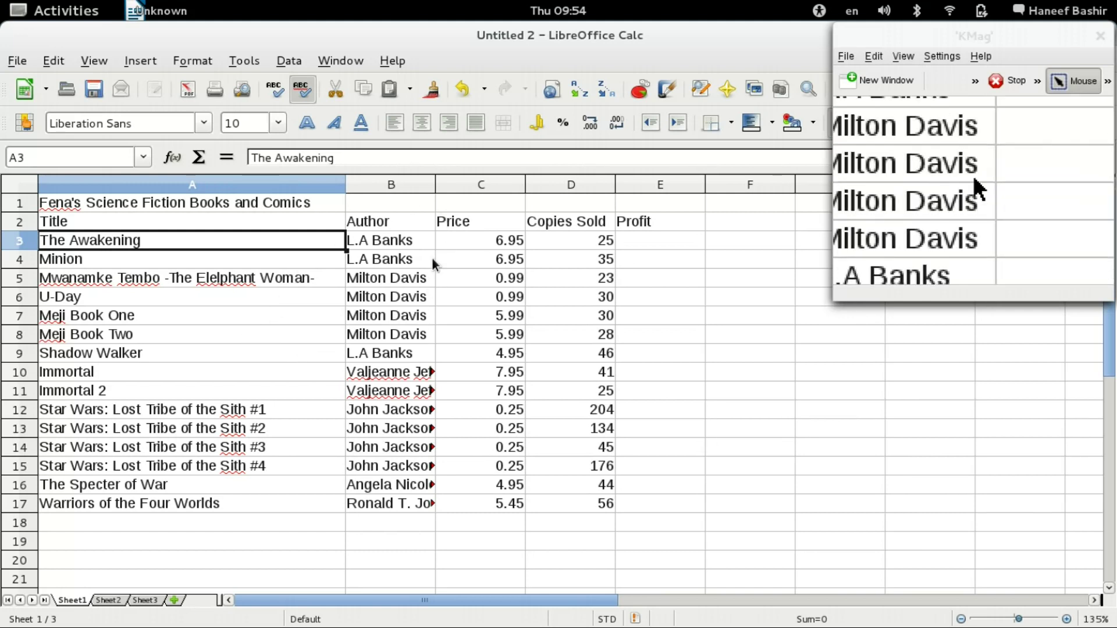
{"action": "left_click_drag", "start_coordinate": [435, 182], "coordinate": [532, 183]}
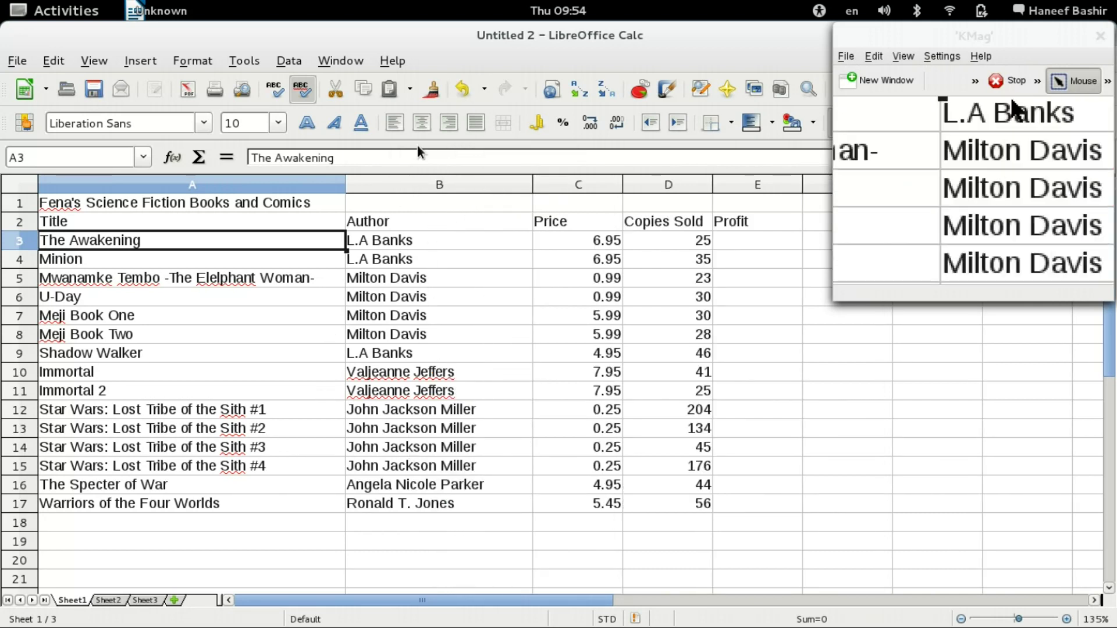
{"action": "left_click", "coordinate": [461, 91]}
{"action": "left_click", "coordinate": [461, 90]}
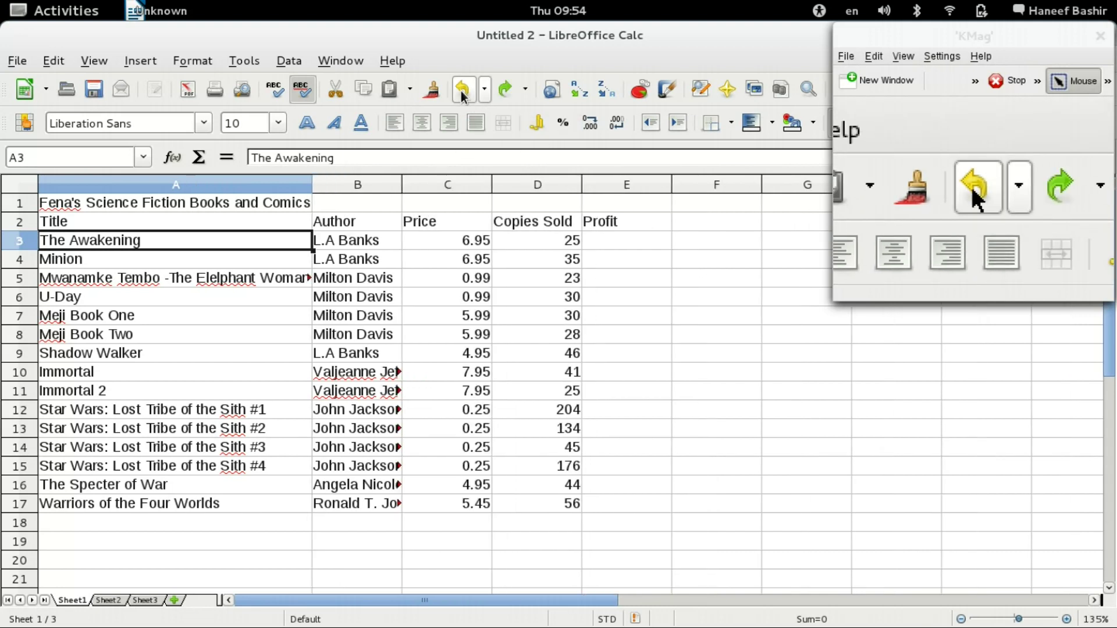
{"action": "left_click", "coordinate": [461, 91]}
{"action": "left_click", "coordinate": [461, 91]}
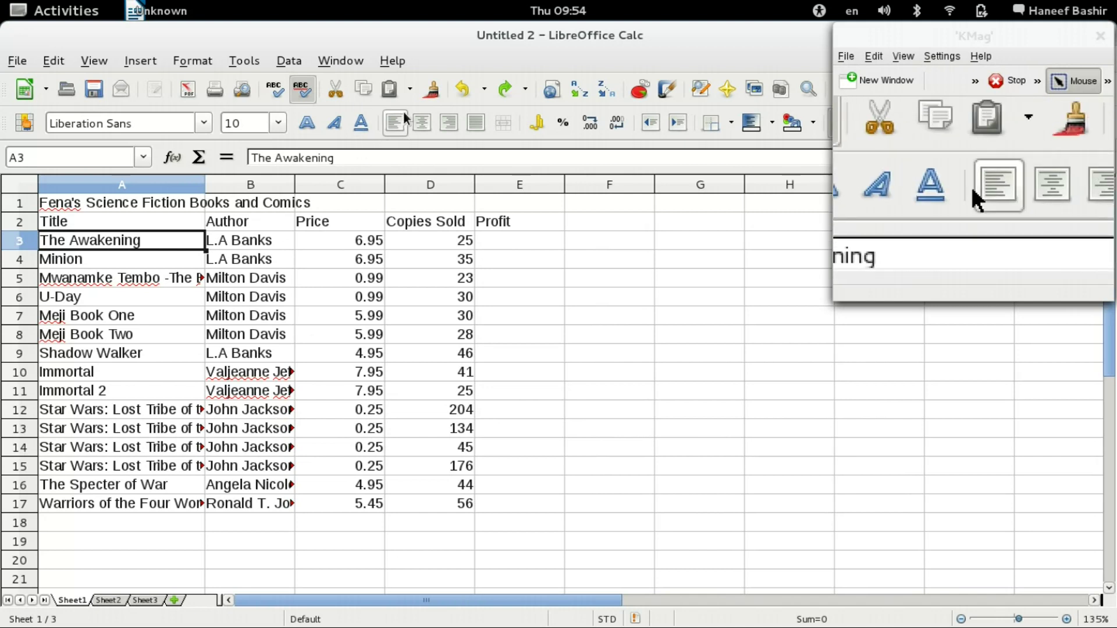
{"action": "left_click", "coordinate": [464, 92]}
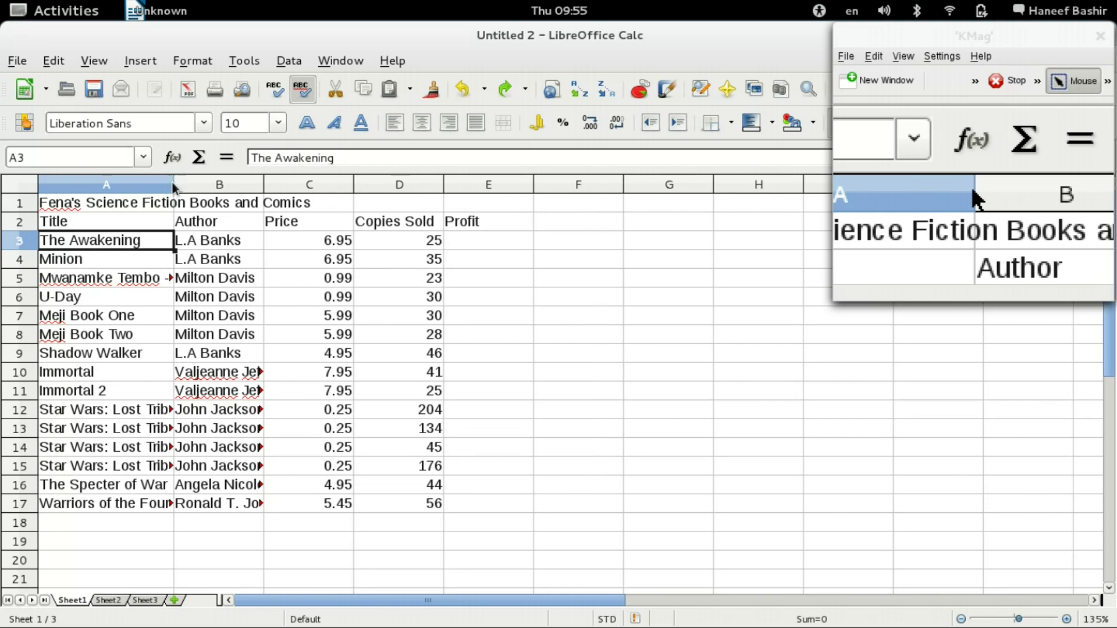
{"action": "double_click", "coordinate": [173, 184]}
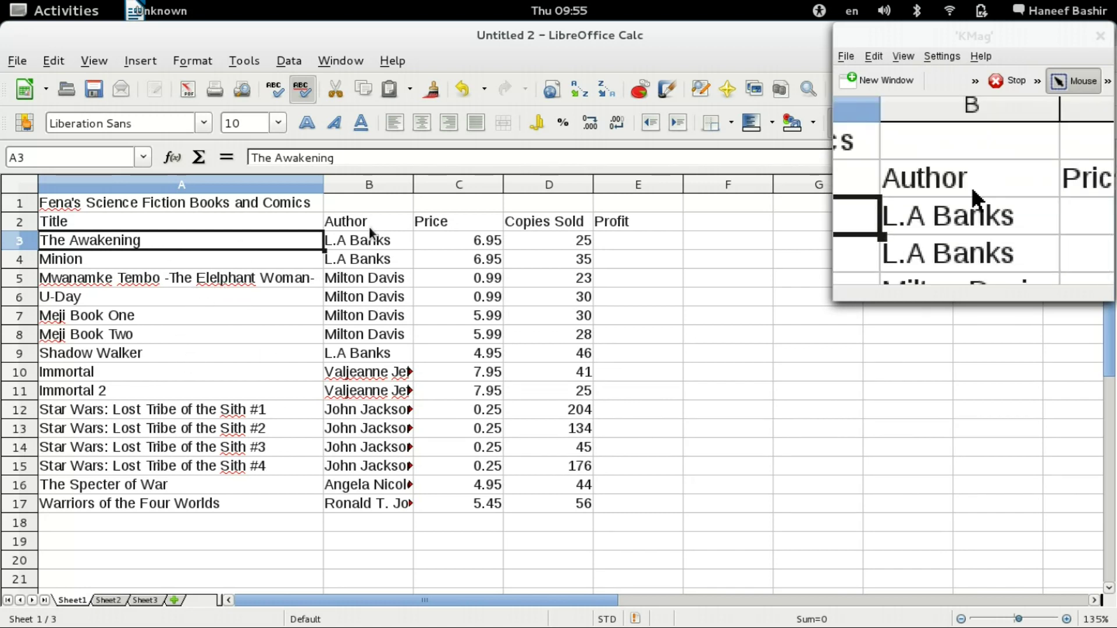
{"action": "double_click", "coordinate": [414, 184]}
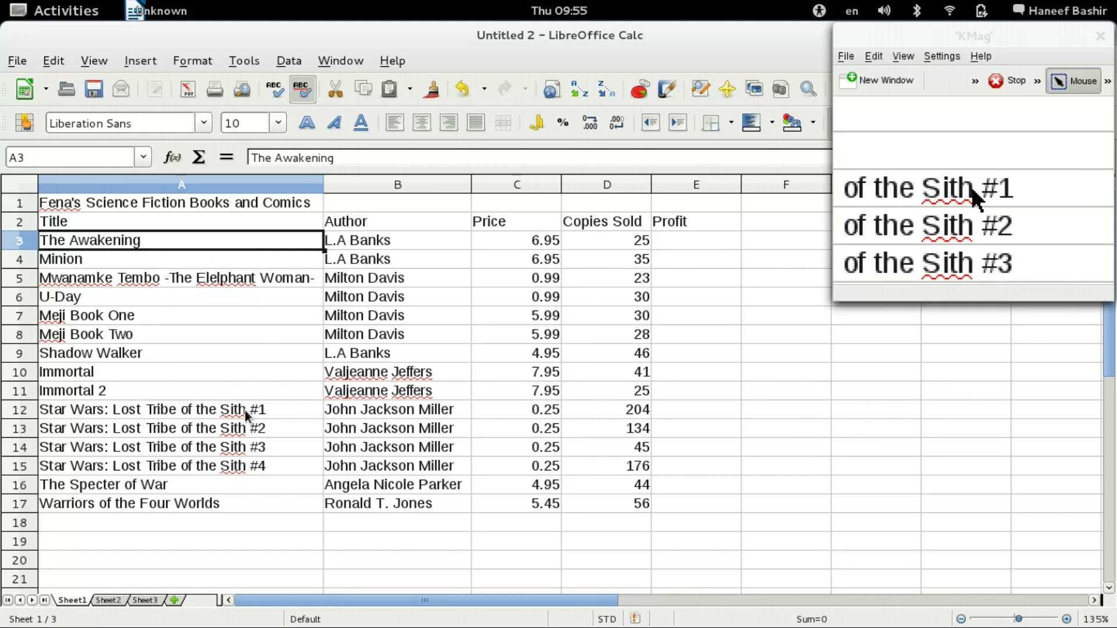
Start saving the spreadsheet to bring up the Save dialog.
{"action": "left_click", "coordinate": [98, 93]}
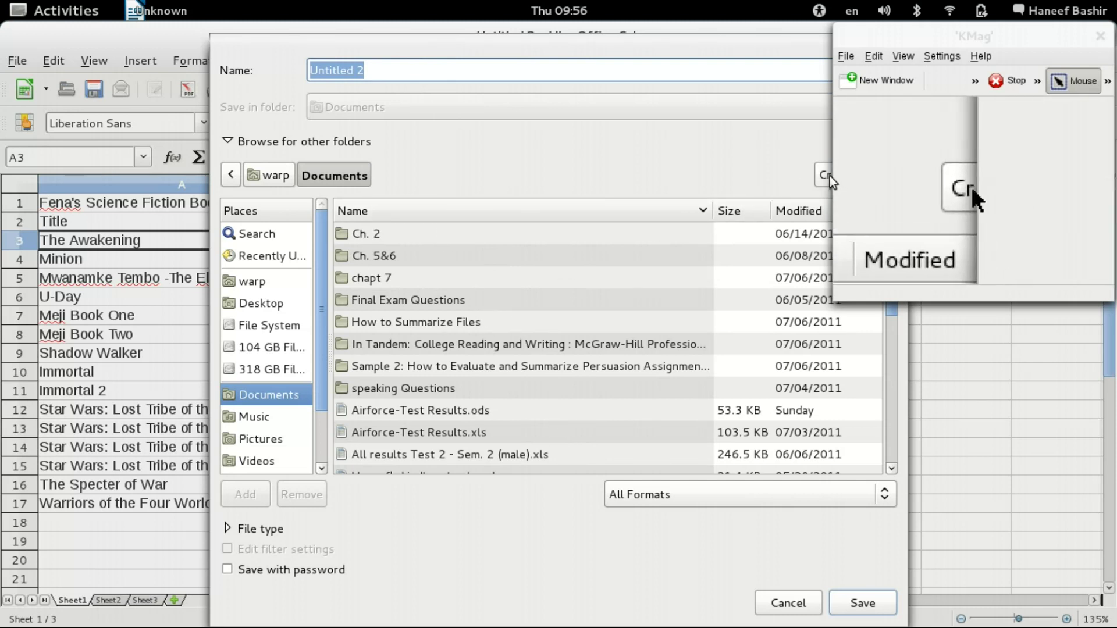
{"action": "left_click", "coordinate": [931, 37]}
{"action": "left_click_drag", "start_coordinate": [940, 55], "coordinate": [1009, 58]}
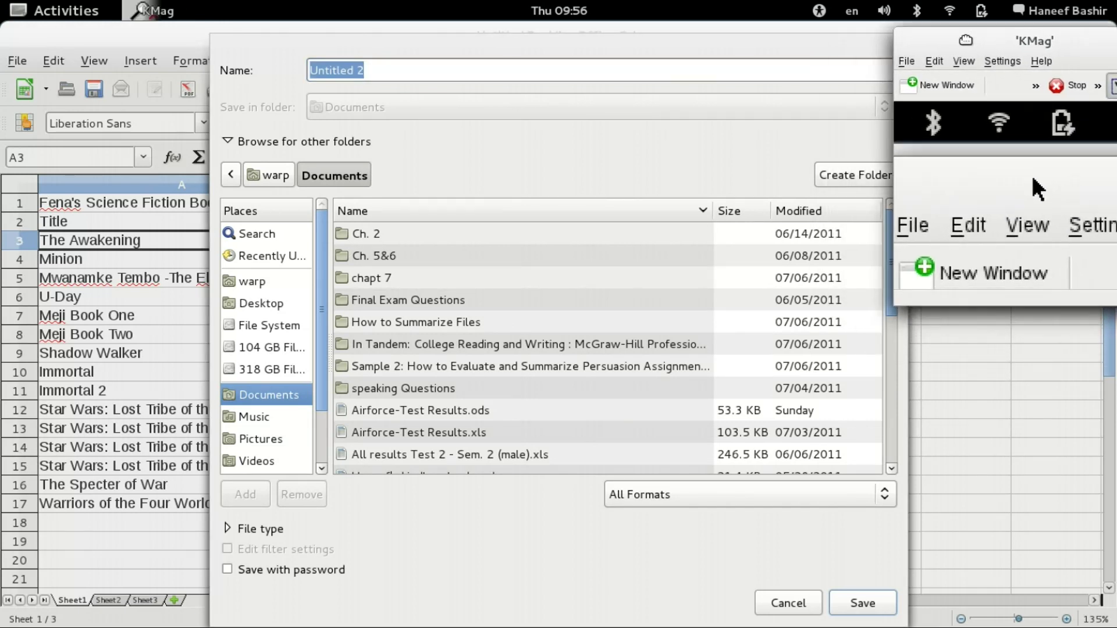
Create a new folder 'speadsheet tutorials' inside Documents and open it.
{"action": "left_click", "coordinate": [847, 177]}
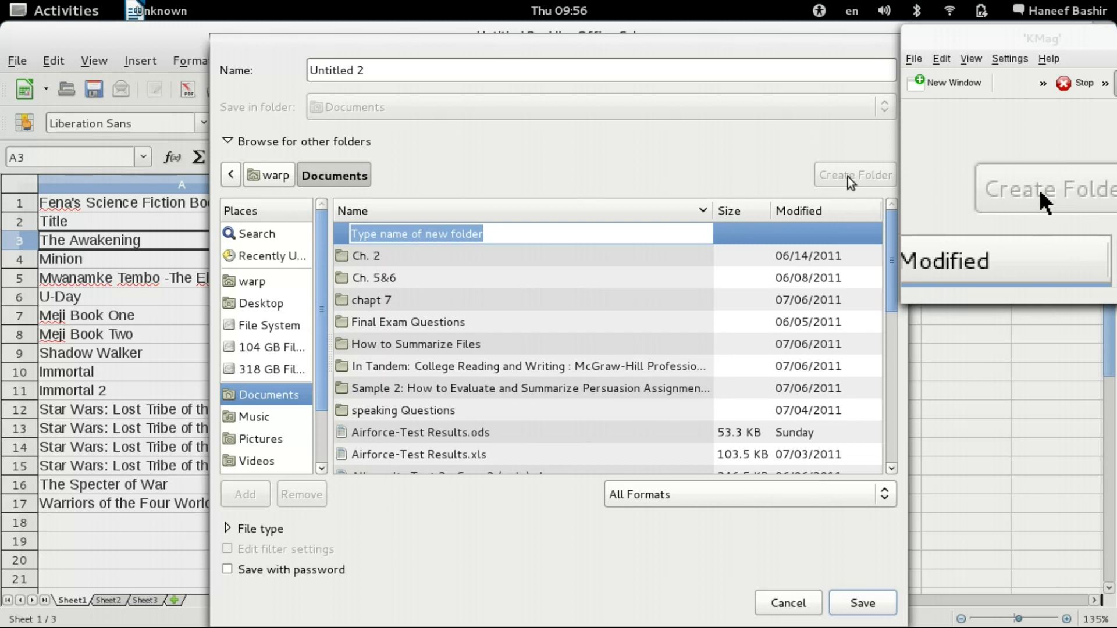
{"action": "type", "text": "spead"}
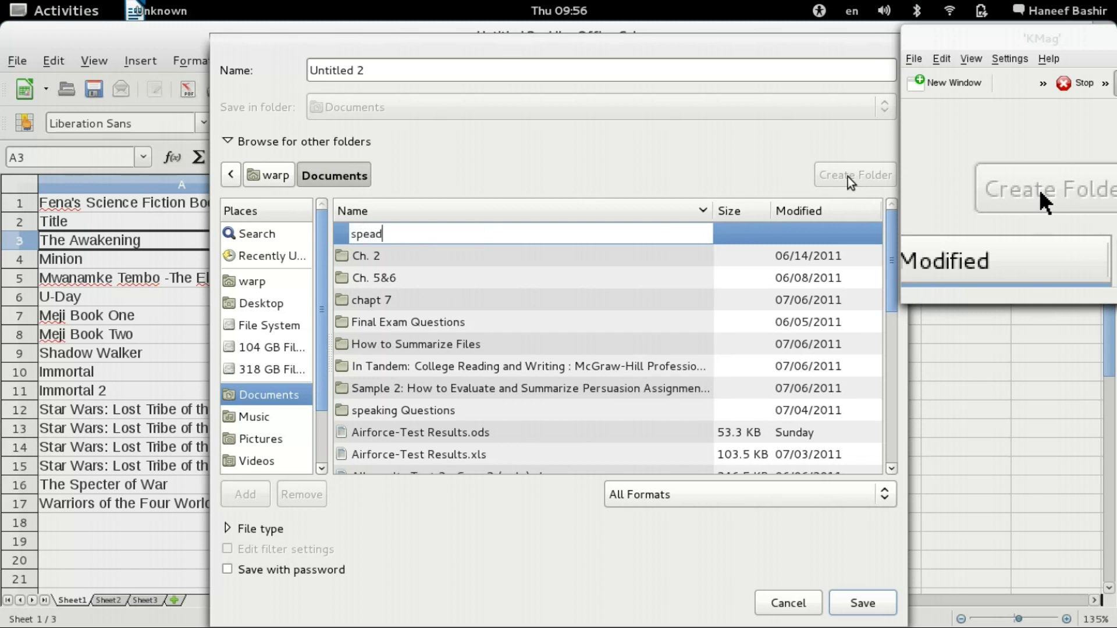
{"action": "type", "text": "sheet ut"}
{"action": "key", "text": "BackSpace"}
{"action": "key", "text": "BackSpace"}
{"action": "type", "text": "tutorials"}
{"action": "key", "text": "Return"}
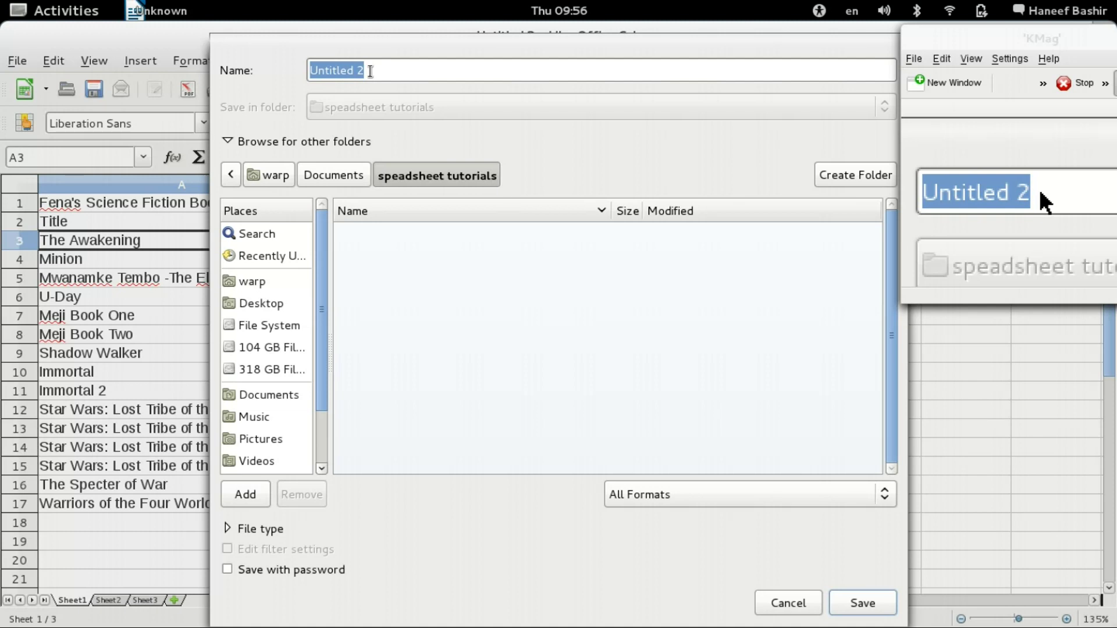
Replace the default name Untitled 2 with 'book list'.
{"action": "double_click", "coordinate": [341, 71]}
{"action": "triple_click", "coordinate": [341, 71]}
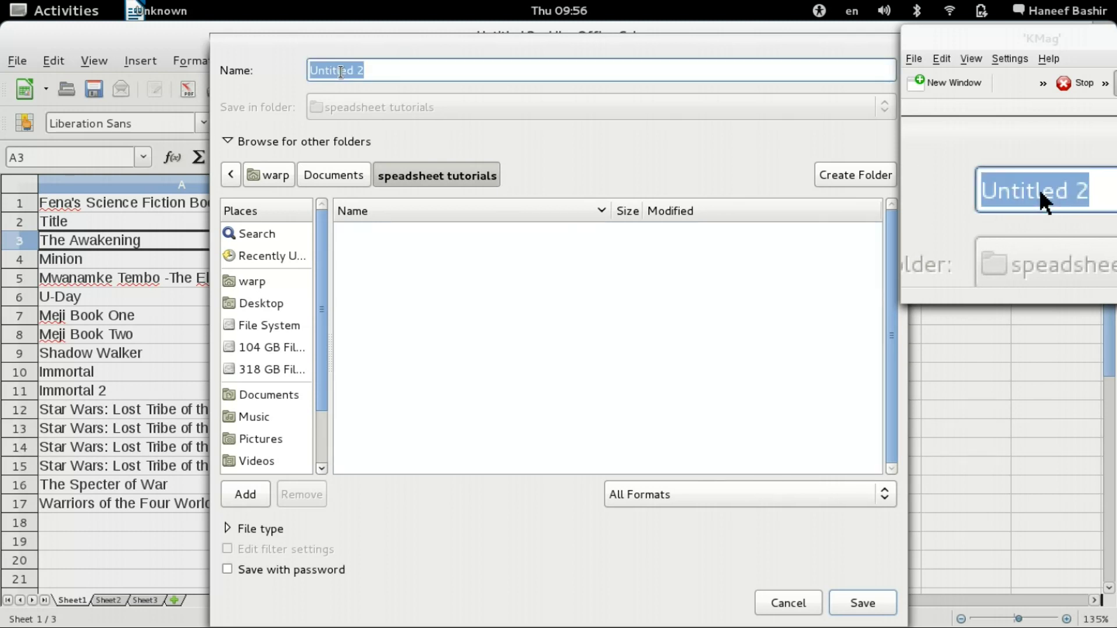
{"action": "type", "text": "book"}
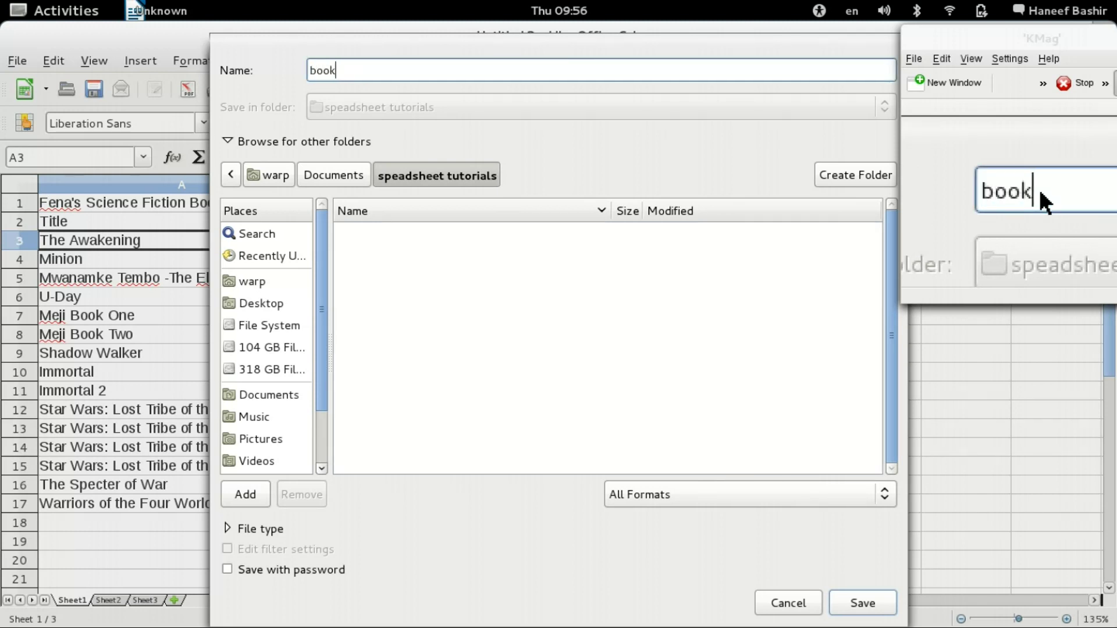
{"action": "type", "text": " lia"}
{"action": "key", "text": "BackSpace"}
{"action": "type", "text": "st"}
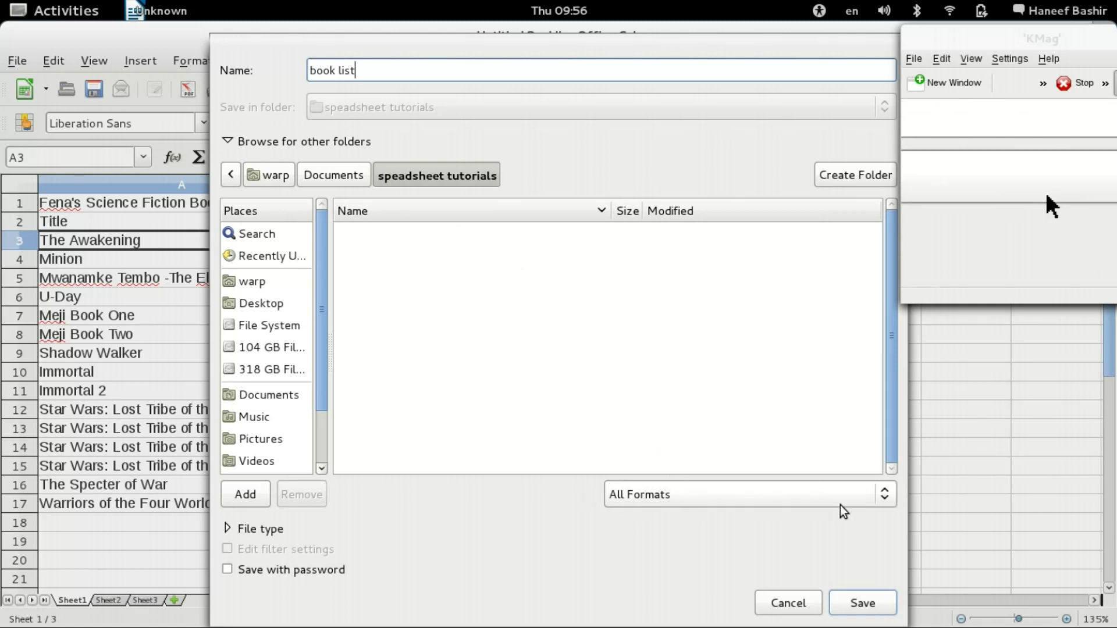
Check the file type list and leave it at All Formats.
{"action": "left_click", "coordinate": [887, 502]}
{"action": "left_click", "coordinate": [887, 501]}
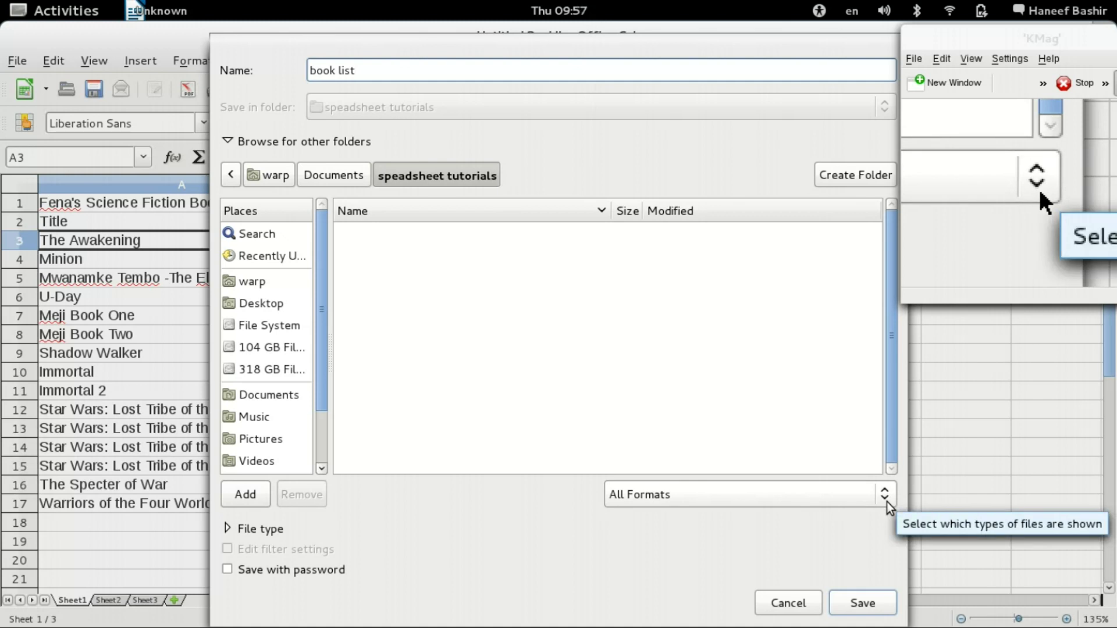
{"action": "left_click", "coordinate": [887, 502]}
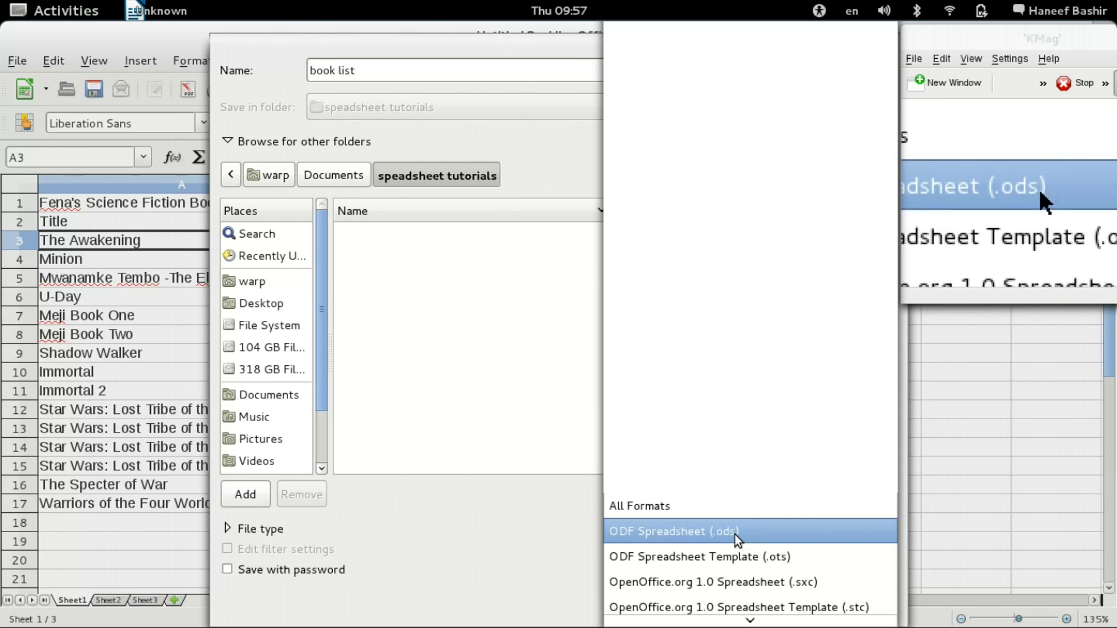
{"action": "left_click", "coordinate": [633, 511]}
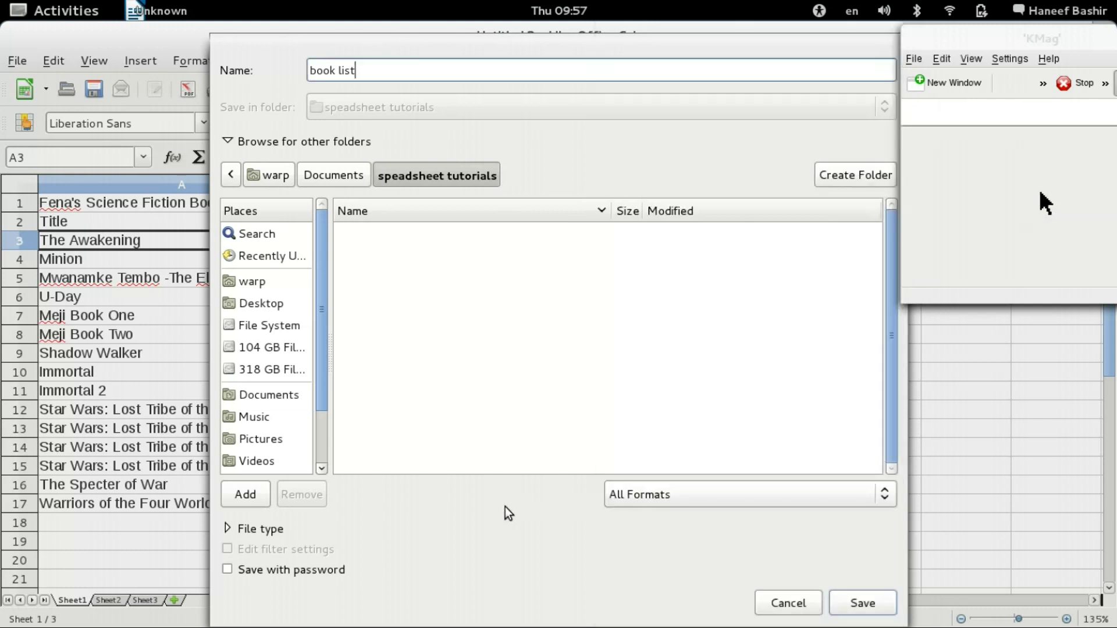
{"action": "left_click", "coordinate": [890, 496]}
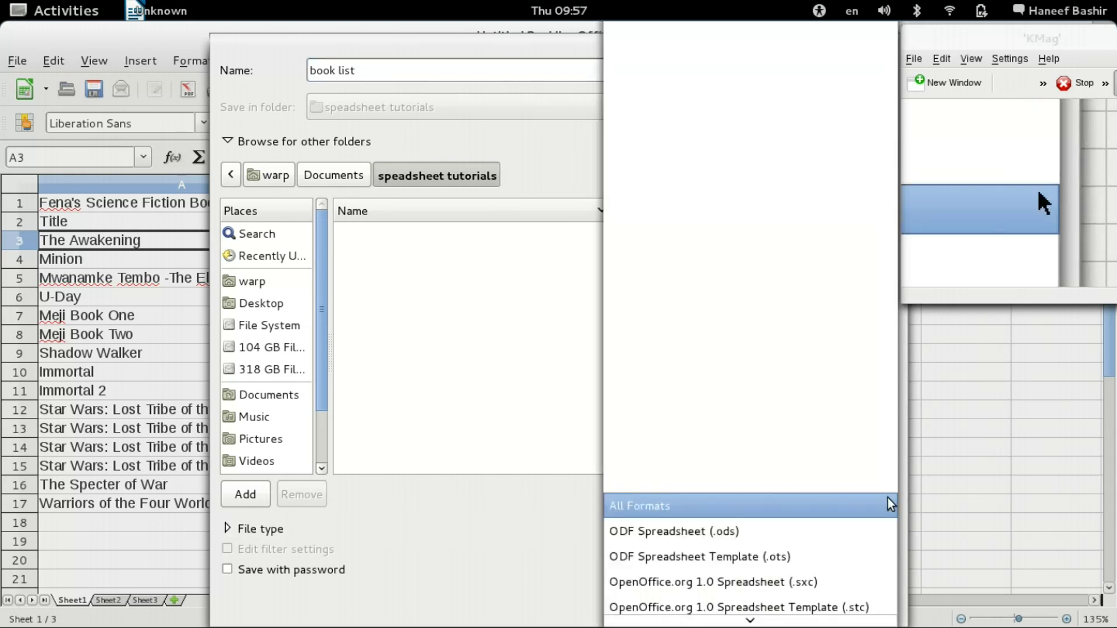
{"action": "scroll", "coordinate": [843, 581], "scroll_direction": "down", "scroll_amount": 3}
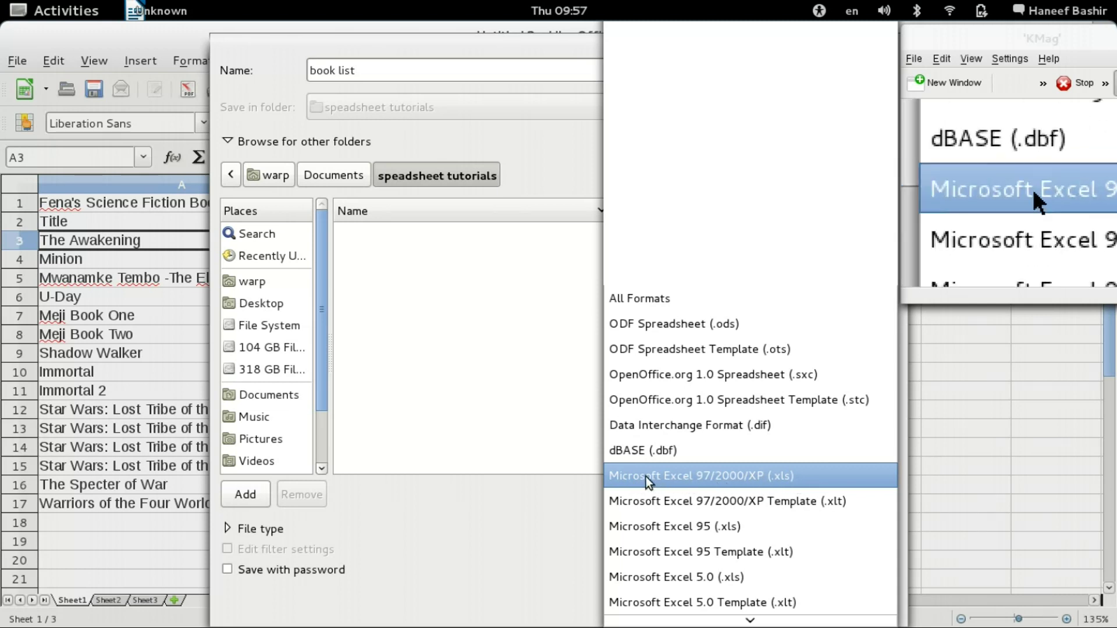
{"action": "left_click", "coordinate": [592, 507]}
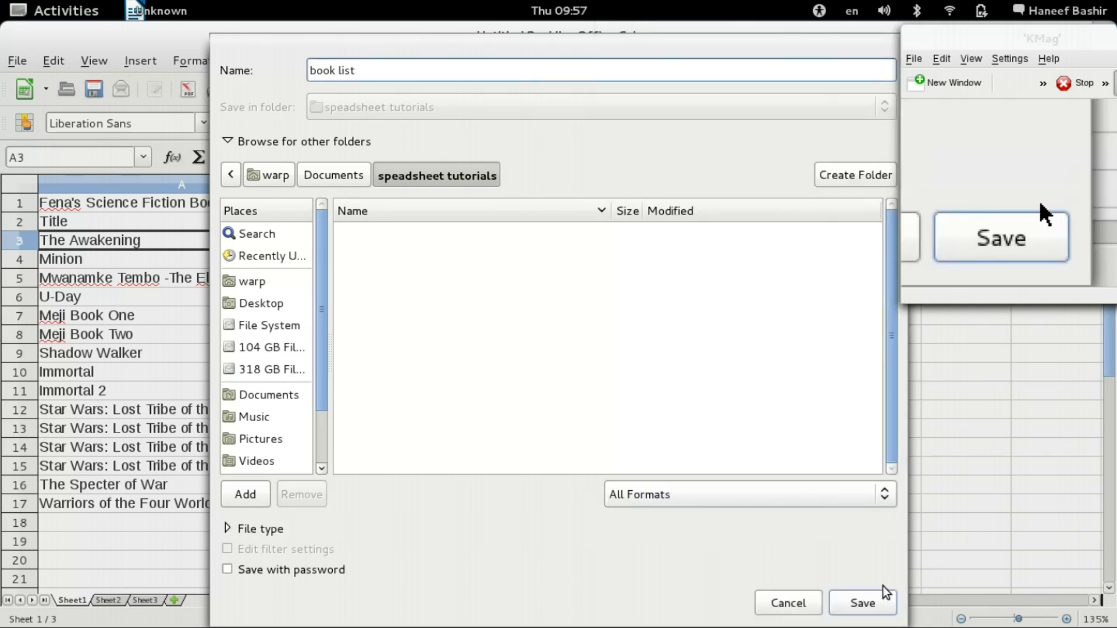
Save the file as 'book list.ods' in the speadsheet tutorials folder.
{"action": "left_click", "coordinate": [865, 607]}
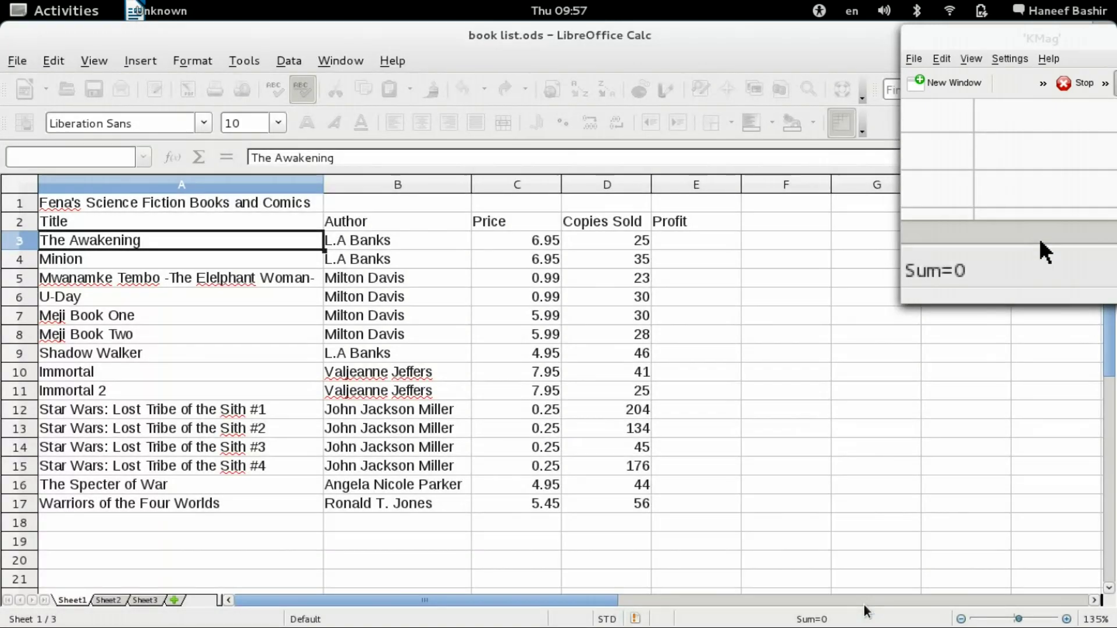